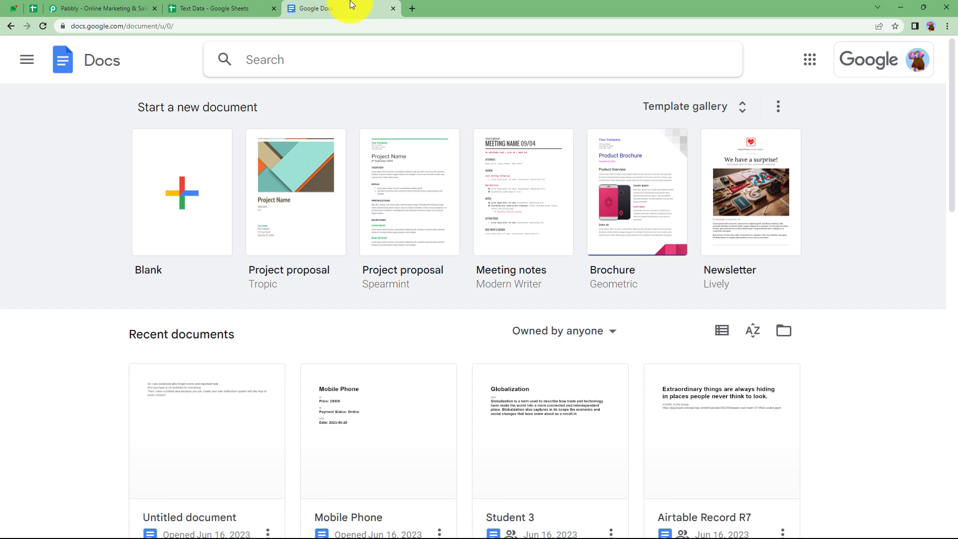
- Sign in on the Pabbly website and open Pabbly Connect from the list of apps
click(115, 8)
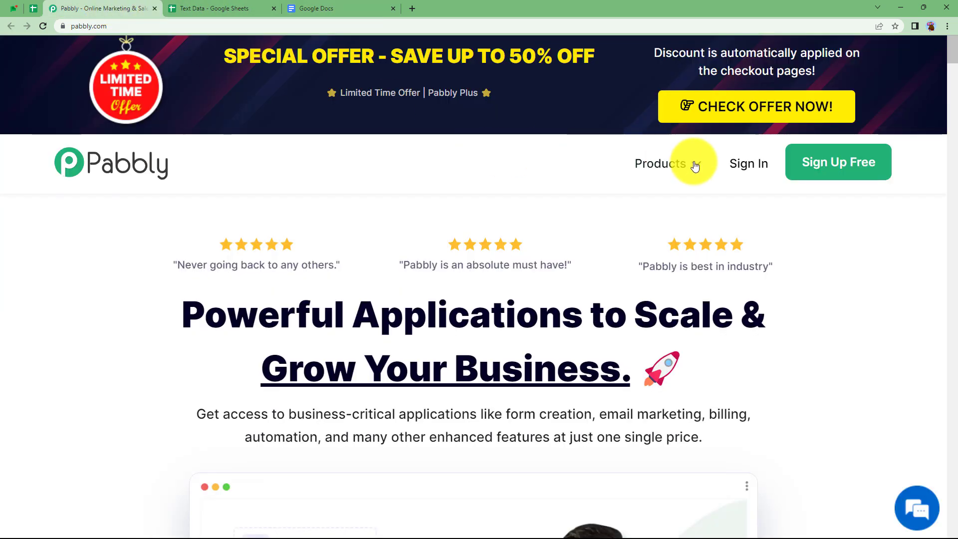
click(745, 165)
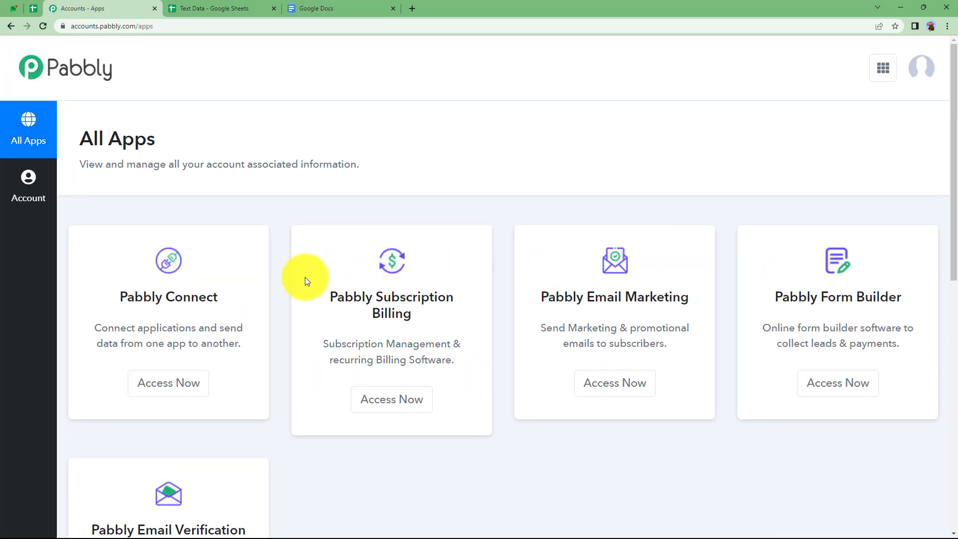
scroll(286, 306, down, 3)
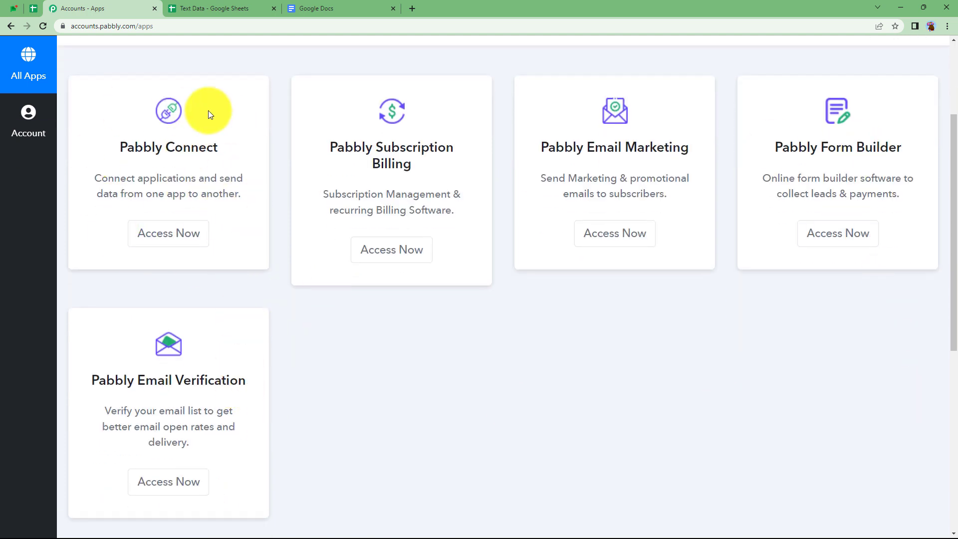
drag(115, 148, 250, 150)
click(251, 149)
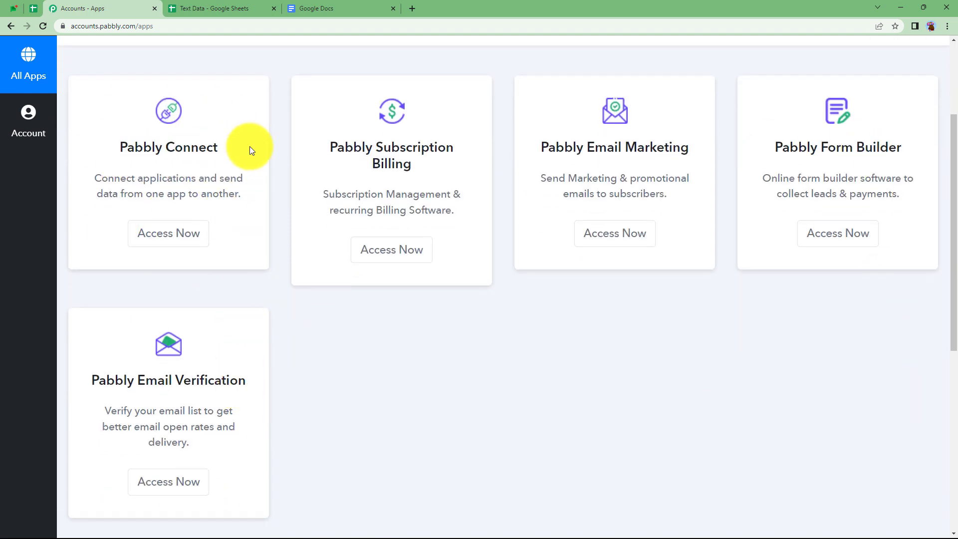
click(199, 233)
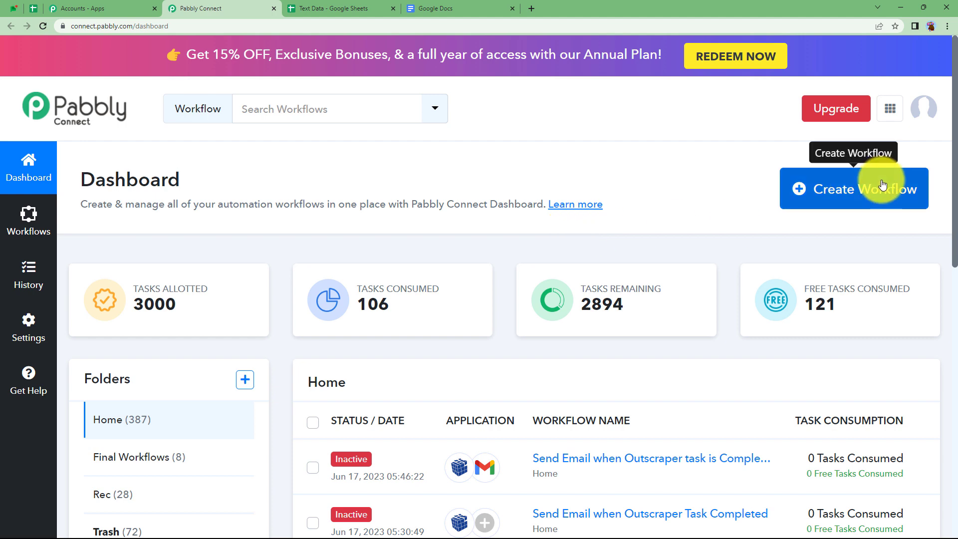
- Create a new workflow named "Create Google Doc Document from the Text In Google Sheets"
click(837, 196)
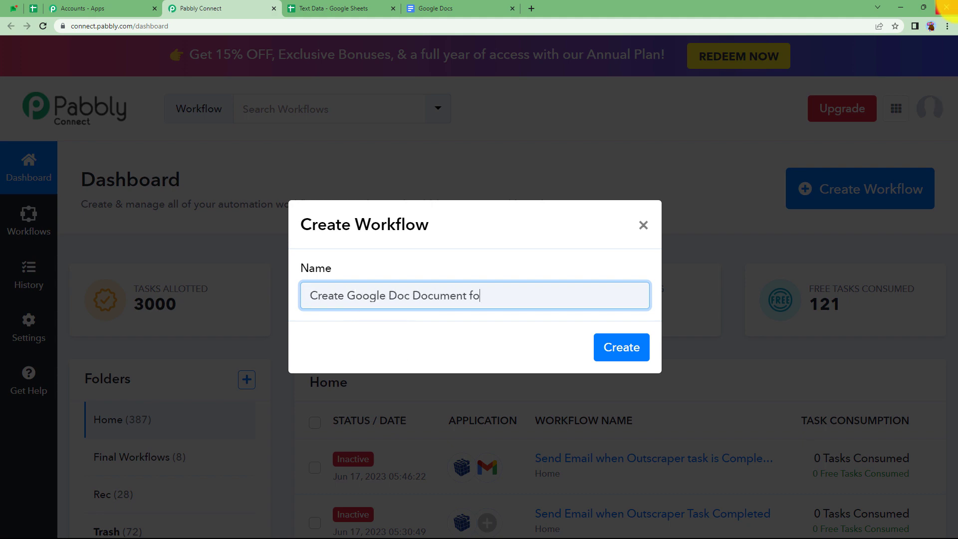
text(le Sheets)
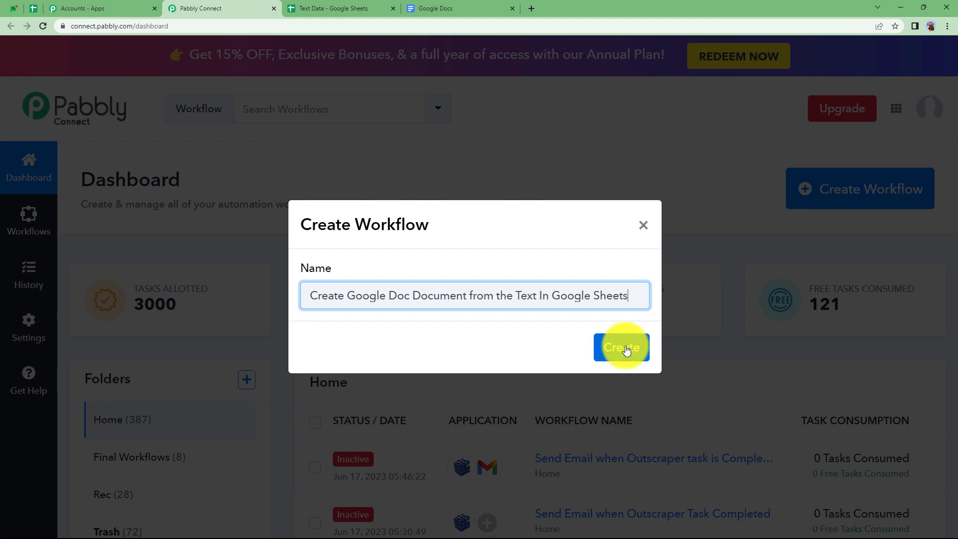
click(623, 346)
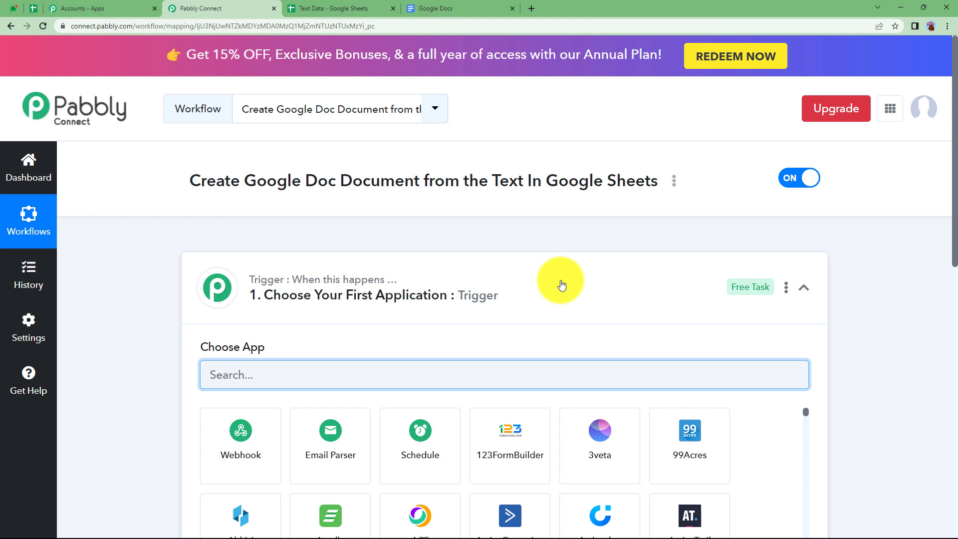
click(561, 284)
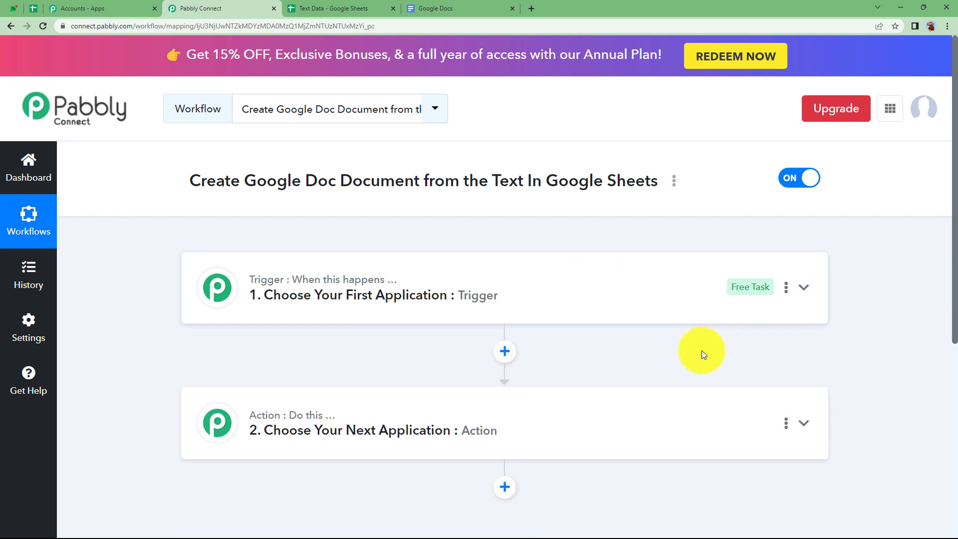
scroll(660, 352, down, 1)
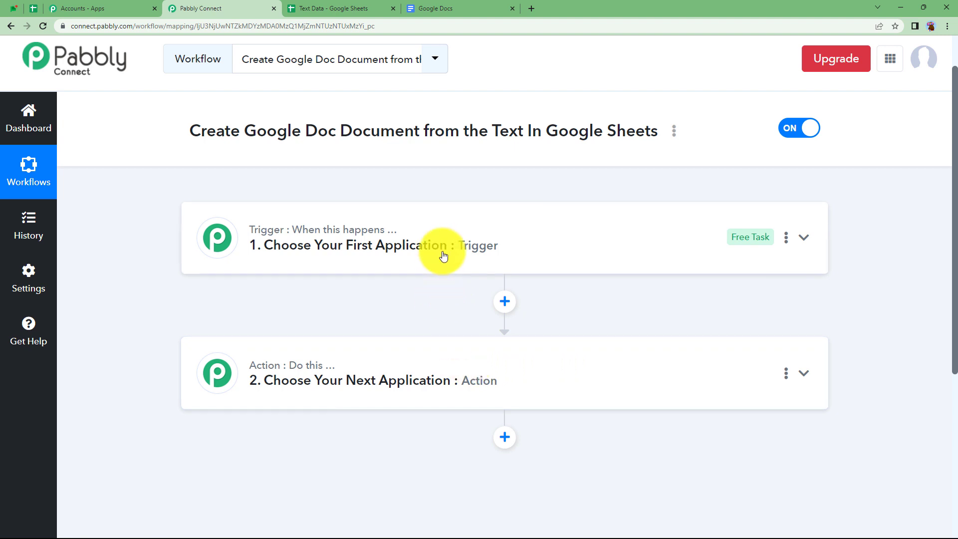
click(361, 4)
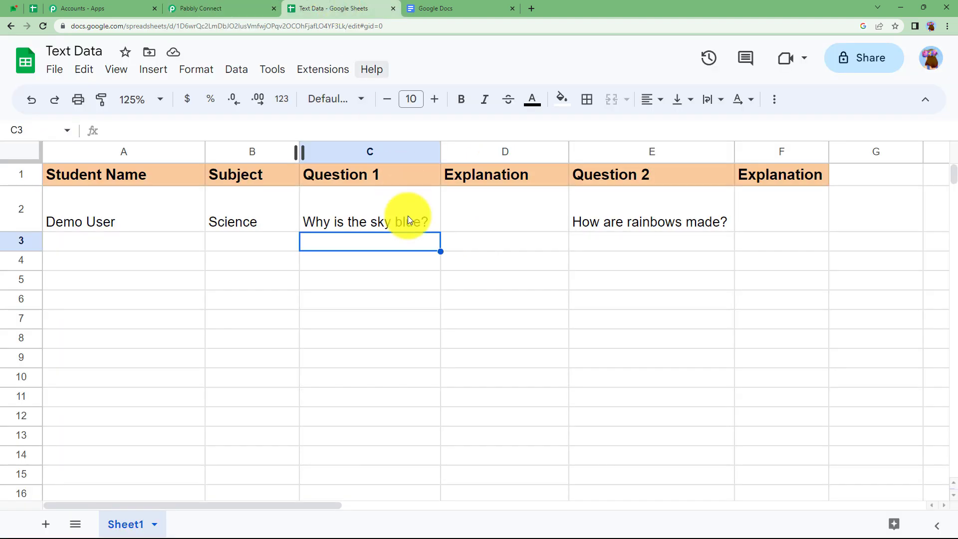
click(457, 4)
click(240, 5)
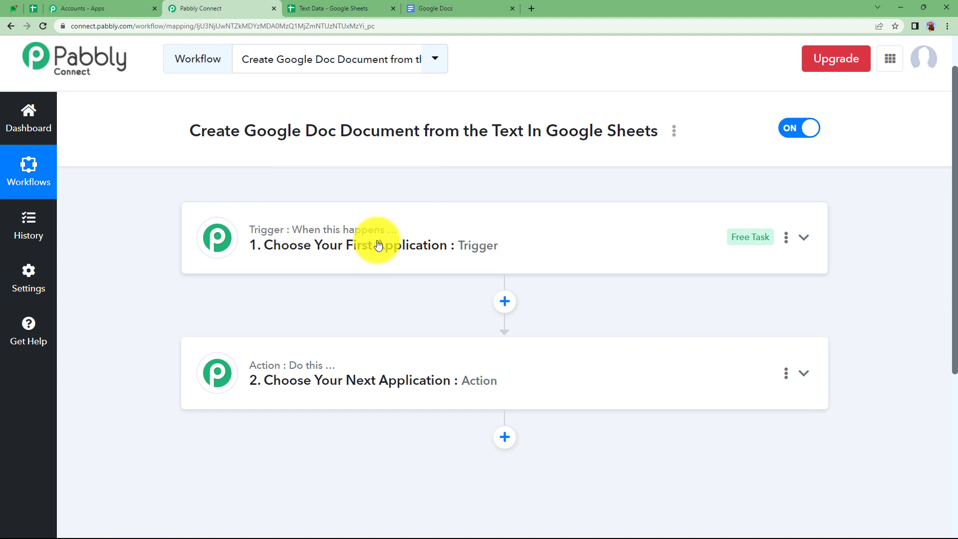
click(342, 245)
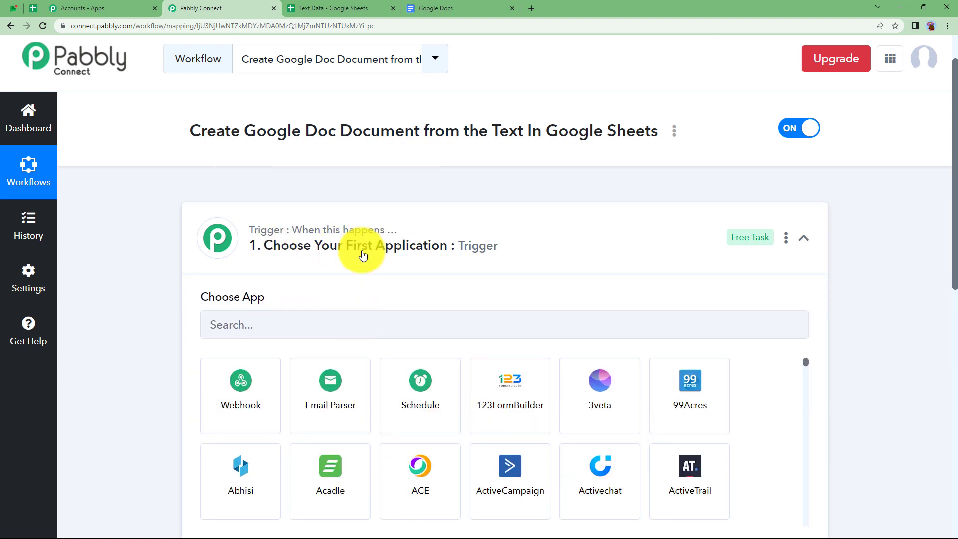
click(362, 252)
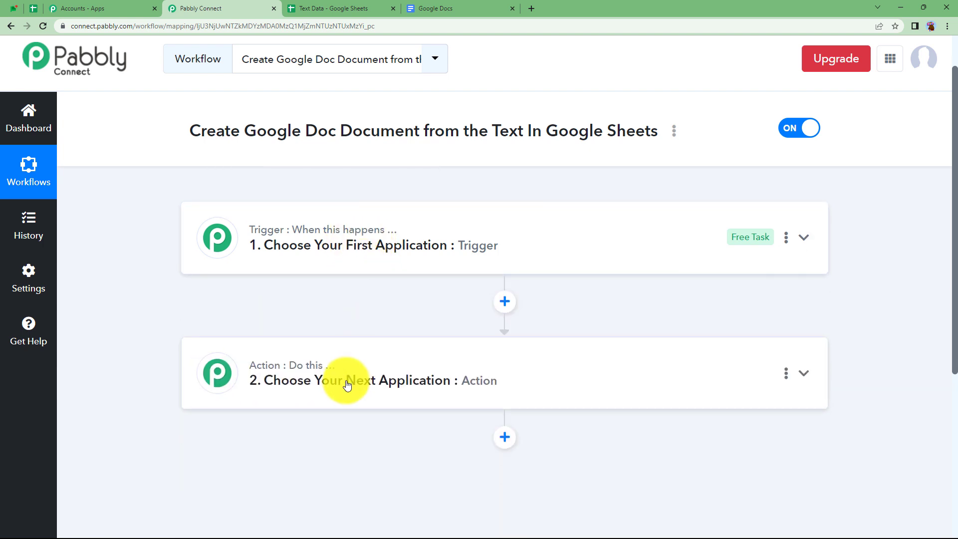
- Set the workflow's trigger to Google Sheets with the event New or Updated Spreadsheet Row
click(348, 246)
click(414, 323)
text(sheets)
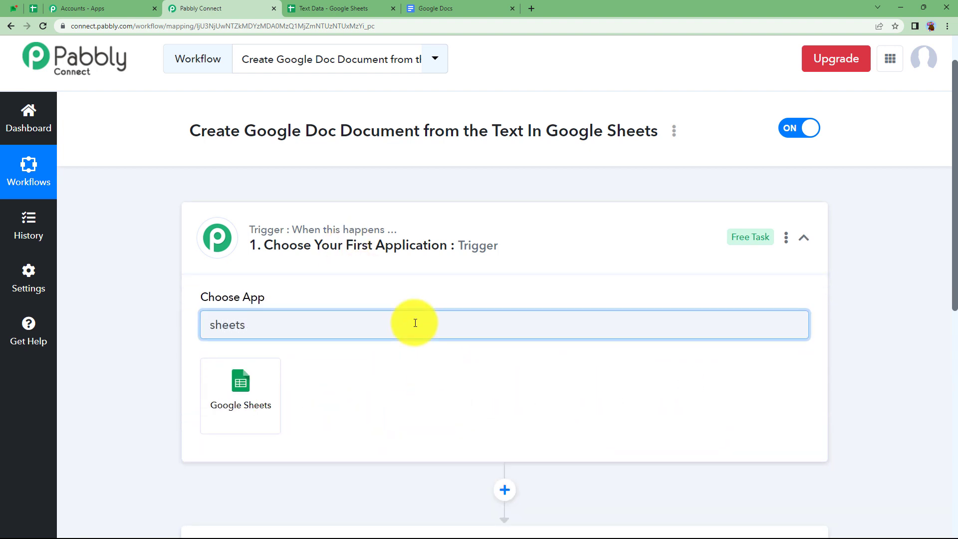
click(241, 381)
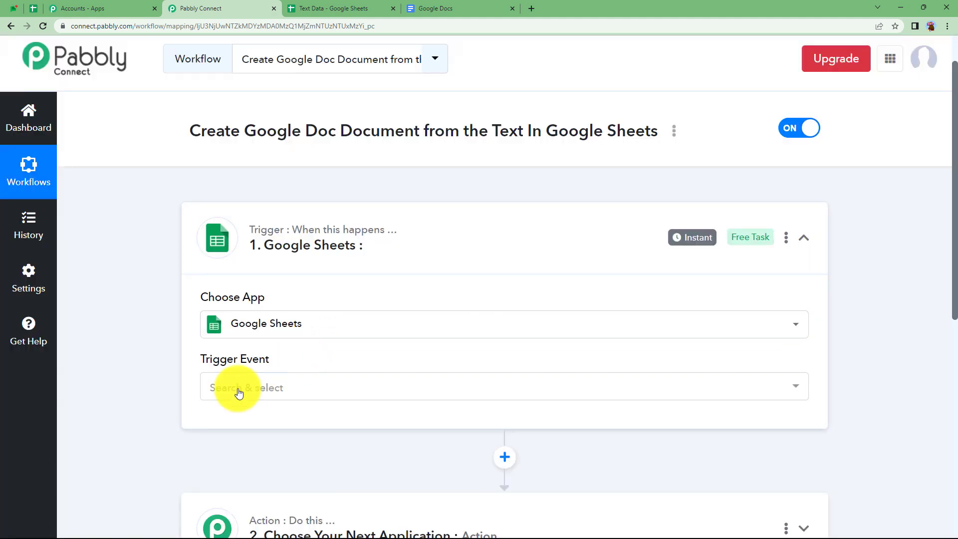
click(239, 390)
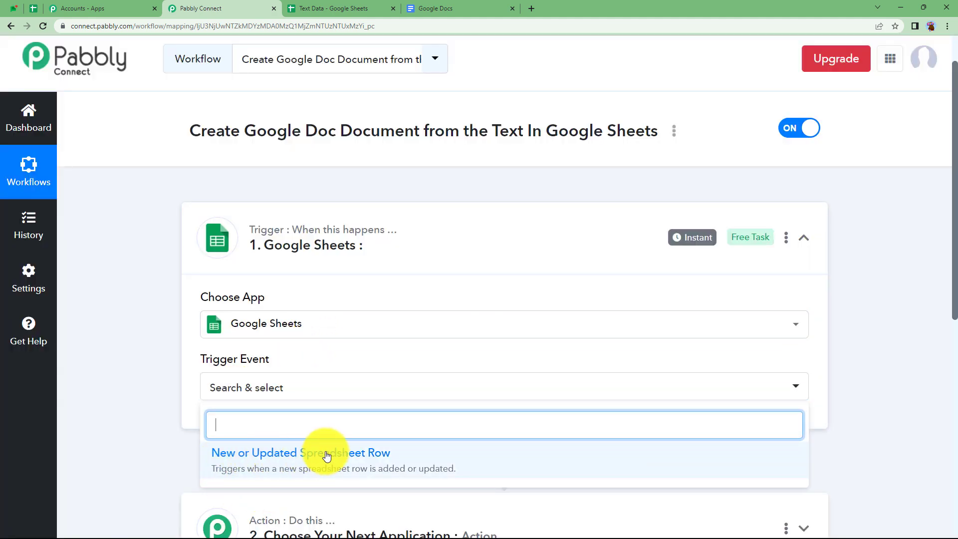
click(390, 456)
- Switch to the Text Data spreadsheet and review the student, subject, question and explanation cells in row 2
click(318, 9)
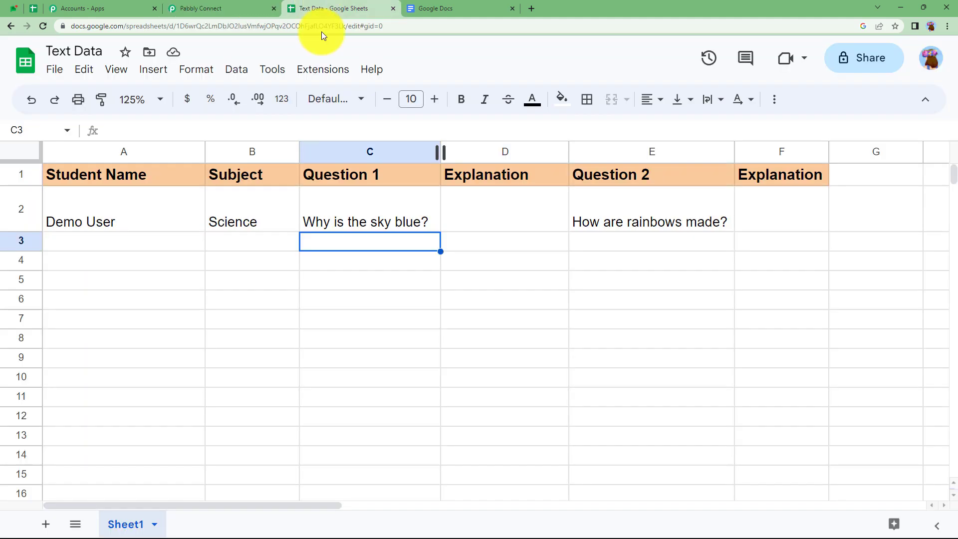
click(176, 211)
click(223, 211)
click(375, 210)
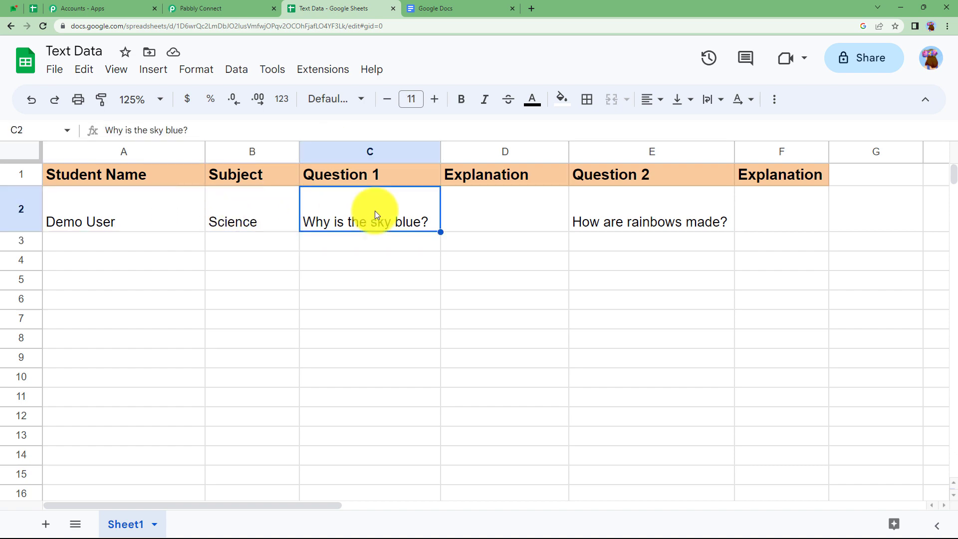
click(516, 222)
click(633, 221)
click(793, 218)
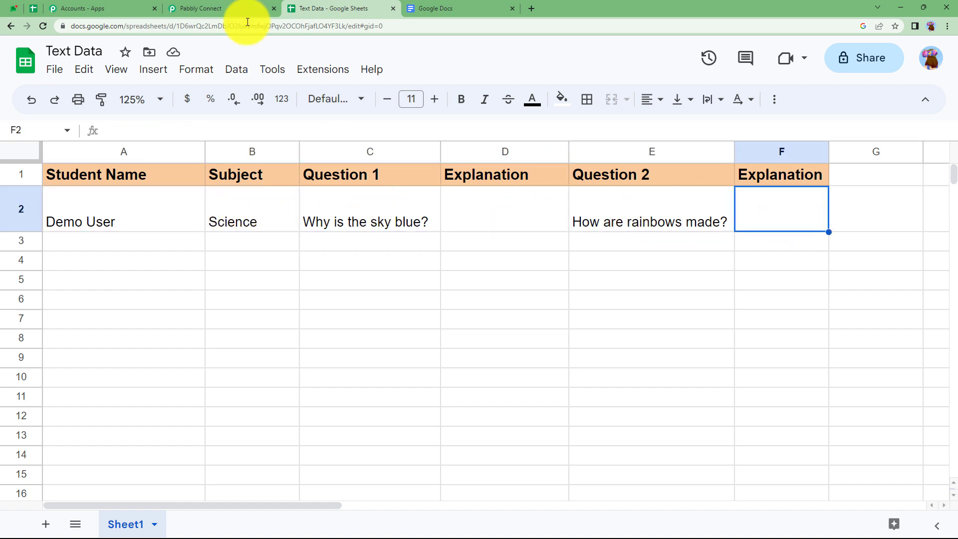
- Return to the Pabbly Connect workflow and choose Google Docs as the app for the action step
click(213, 6)
scroll(134, 350, down, 4)
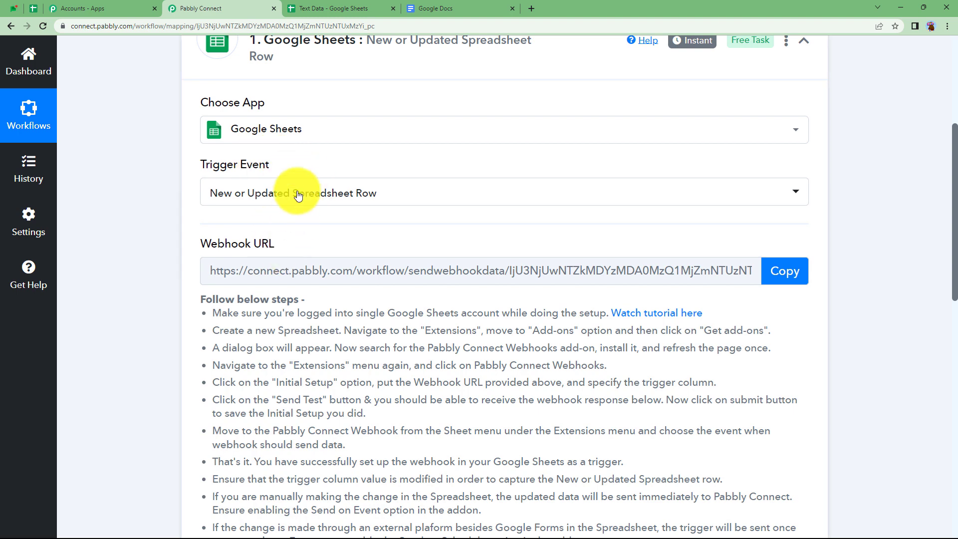
scroll(298, 194, down, 6)
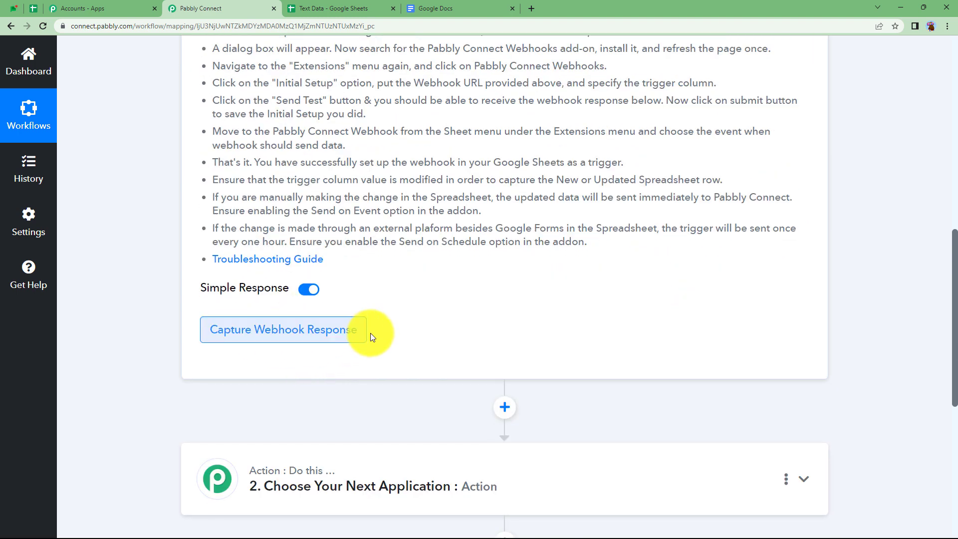
scroll(350, 344, down, 2)
click(299, 380)
click(334, 455)
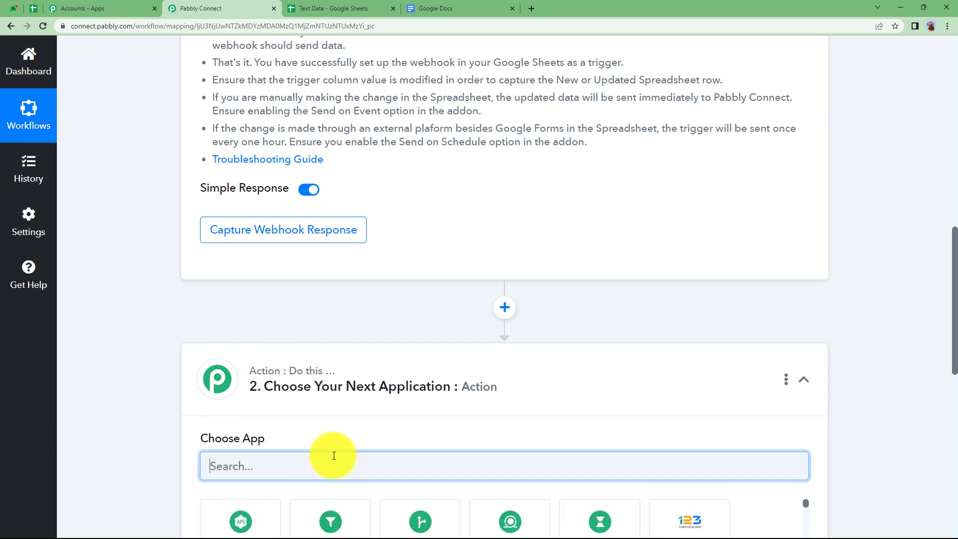
text(google do)
scroll(329, 449, down, 2)
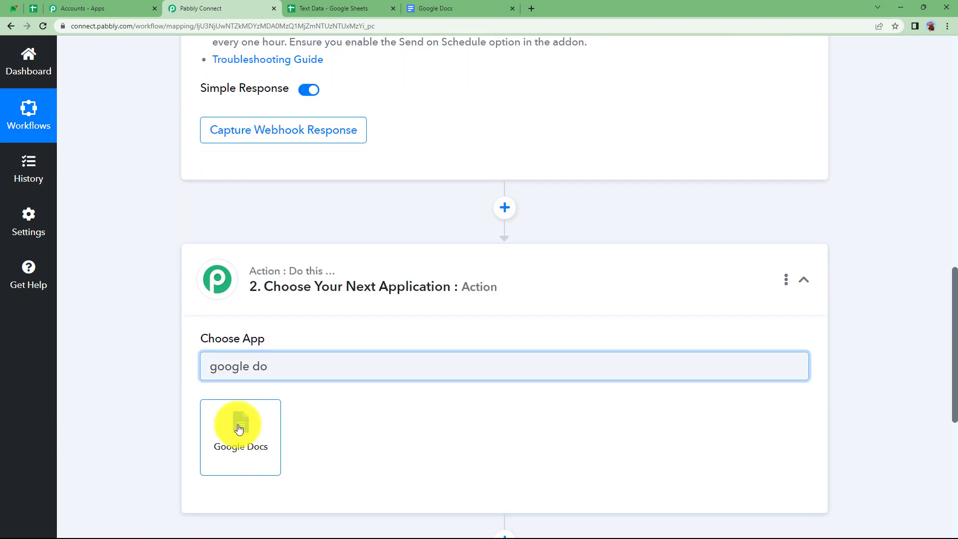
click(239, 428)
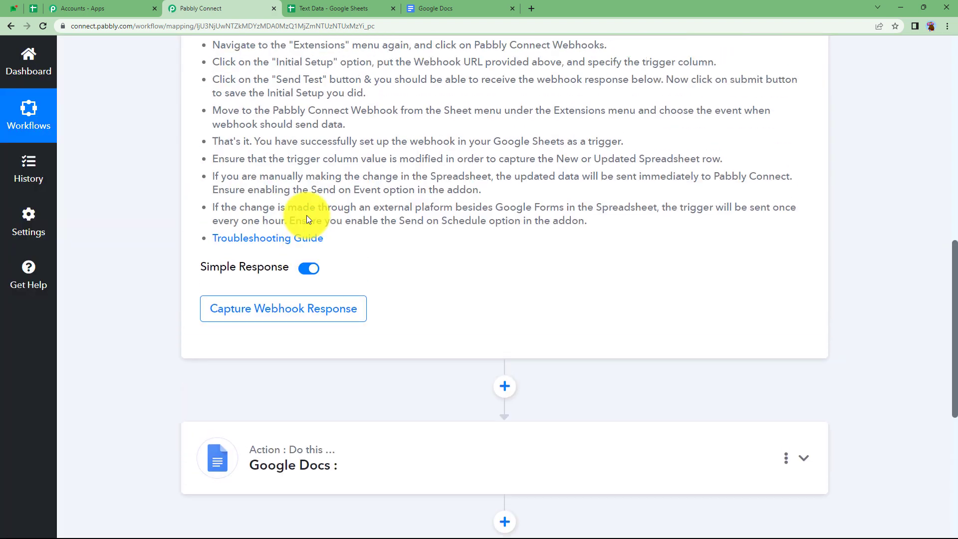
- Examine the Google Sheets trigger's webhook URL and its setup instructions alongside the Text Data spreadsheet
scroll(306, 215, up, 8)
drag(197, 344, 274, 341)
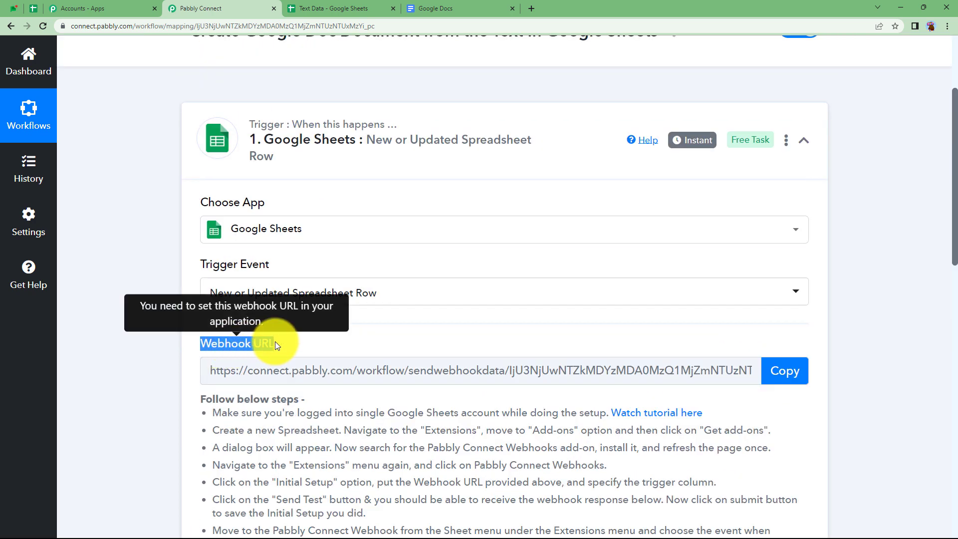
click(290, 341)
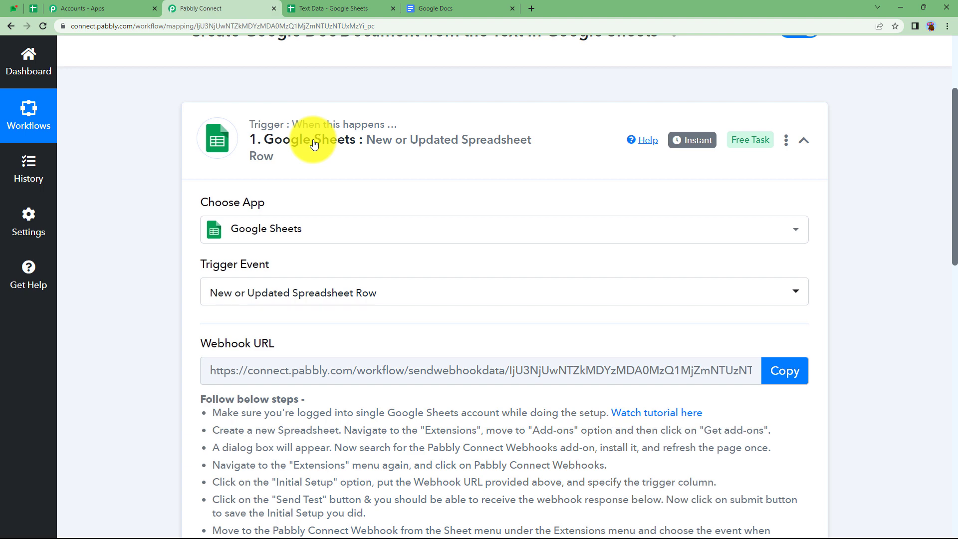
click(351, 8)
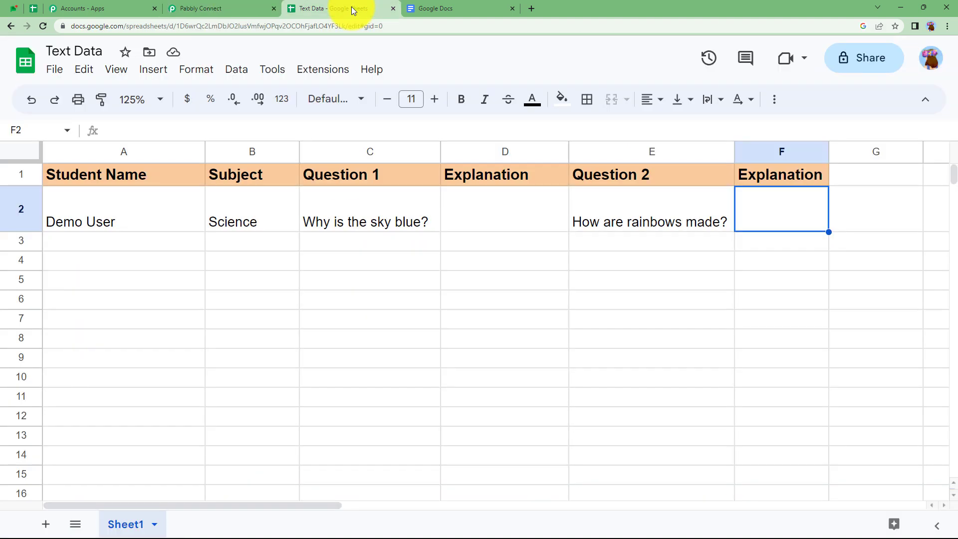
click(222, 8)
scroll(250, 299, down, 6)
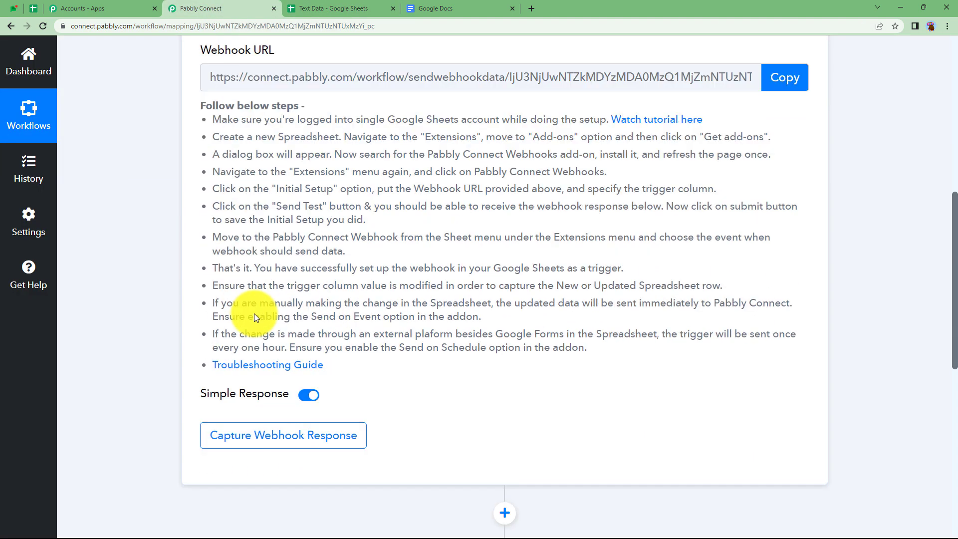
click(332, 8)
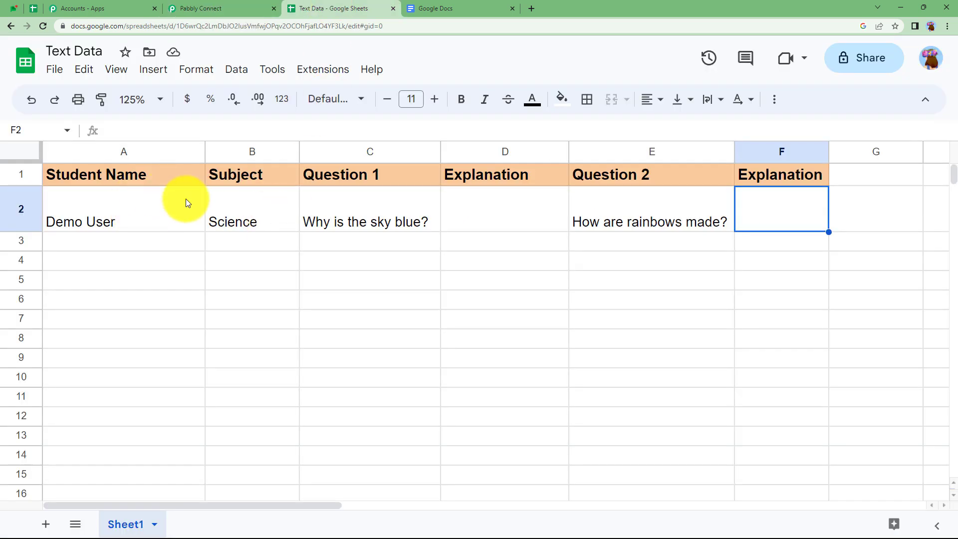
click(220, 8)
scroll(230, 214, up, 4)
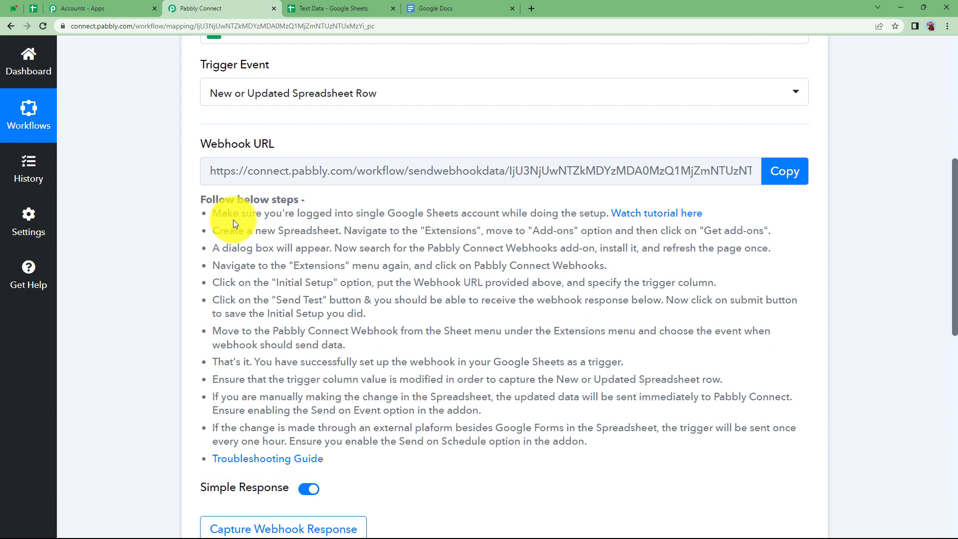
drag(200, 198, 627, 449)
click(617, 449)
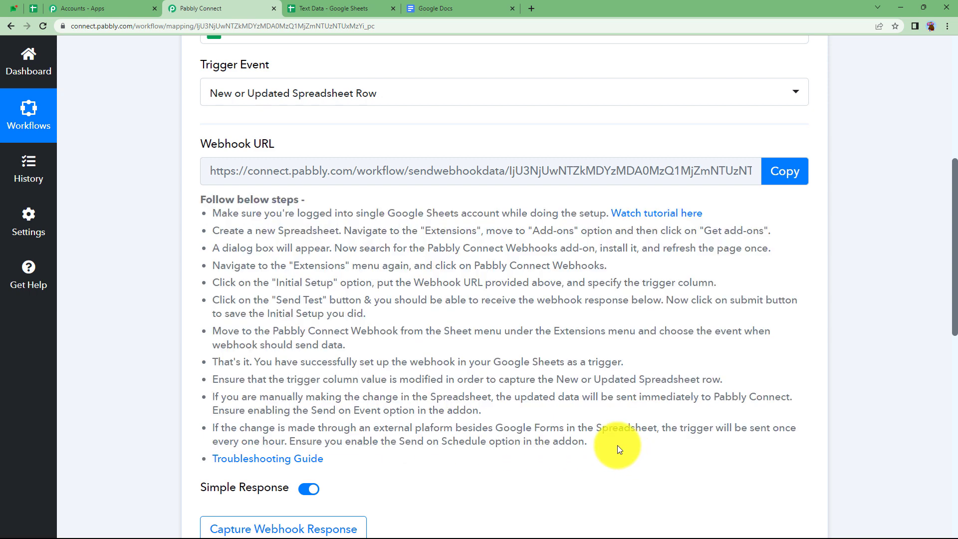
click(321, 6)
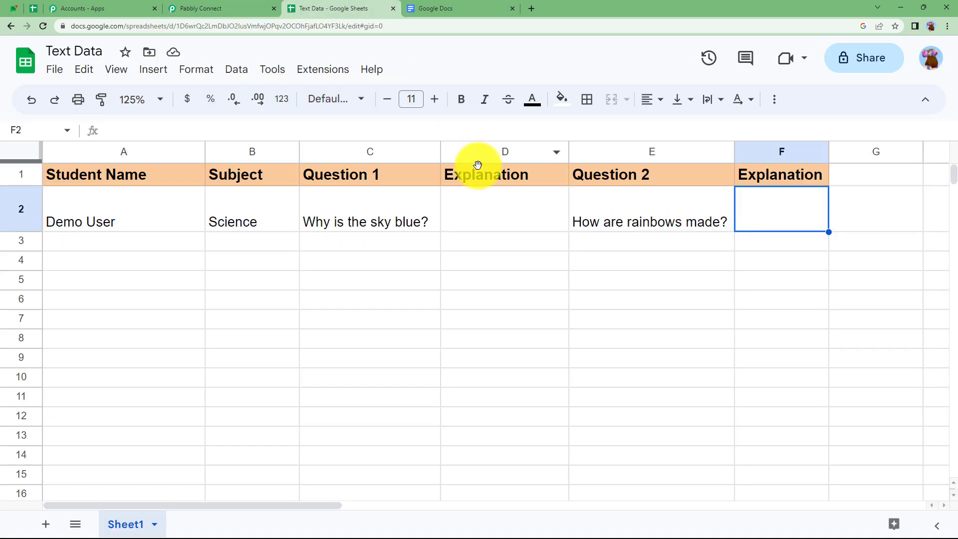
click(487, 212)
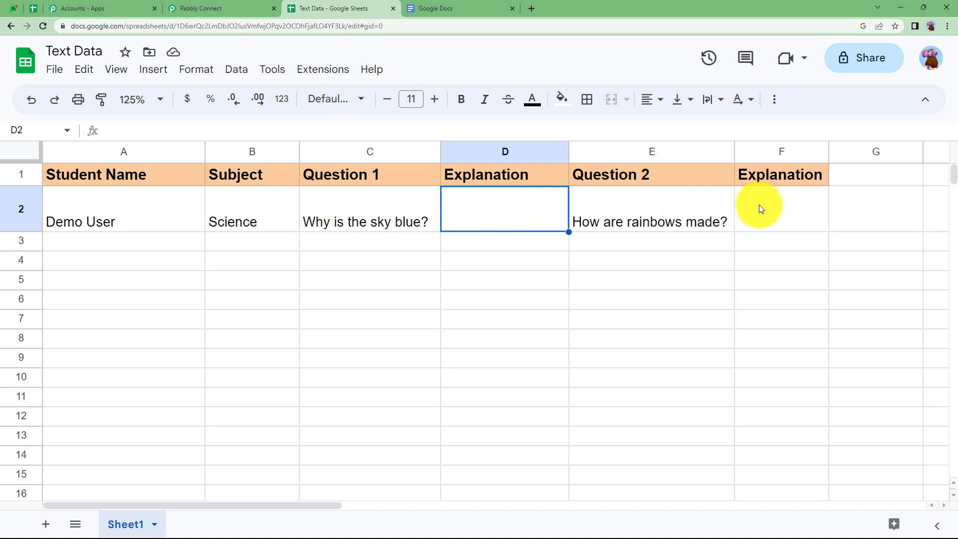
click(759, 204)
click(462, 203)
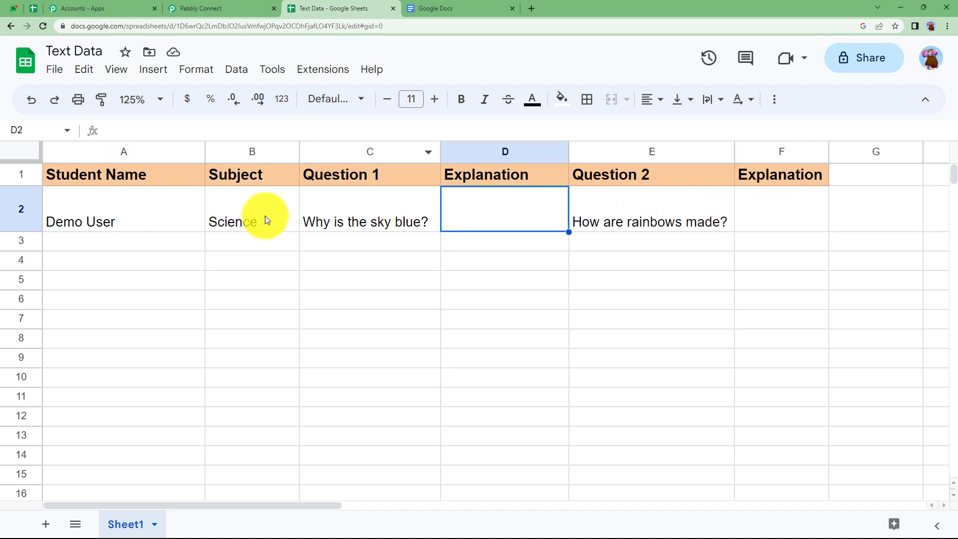
- Examine the student name, subject, question and explanation columns in rows 2 and 3 of the Text Data sheet
click(163, 214)
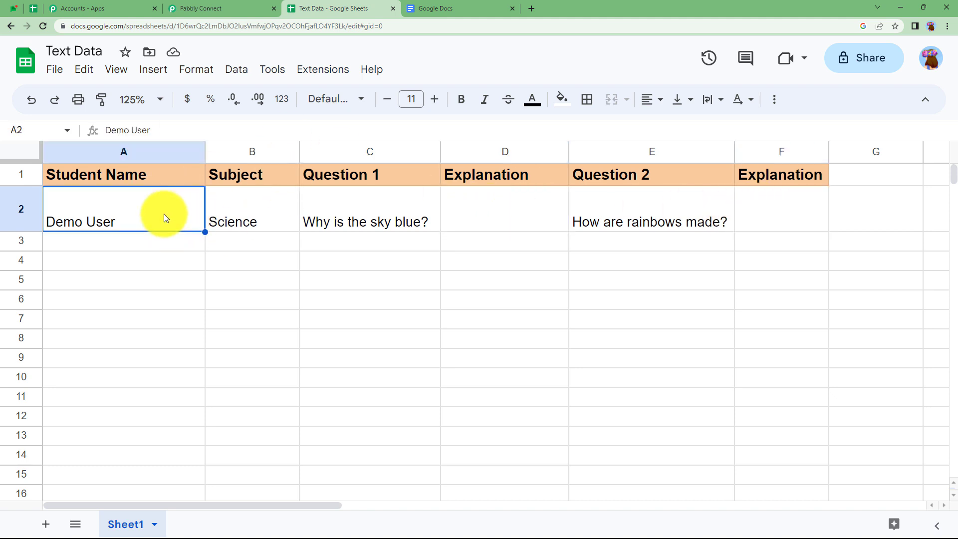
click(363, 221)
click(592, 220)
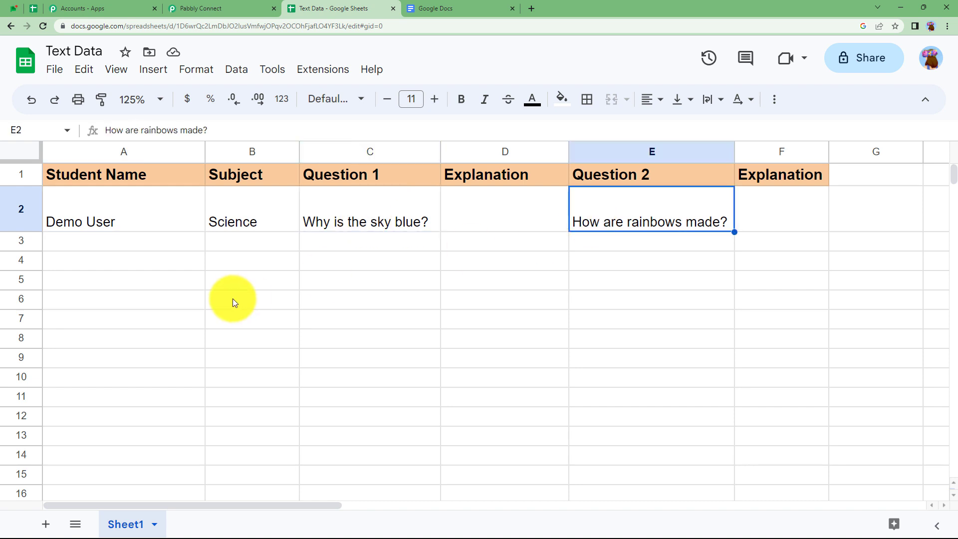
click(246, 242)
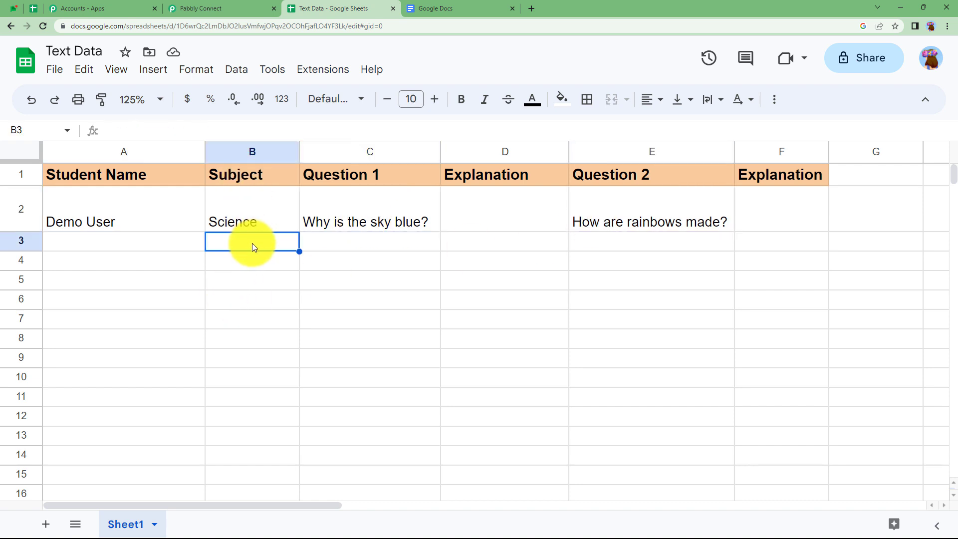
click(169, 250)
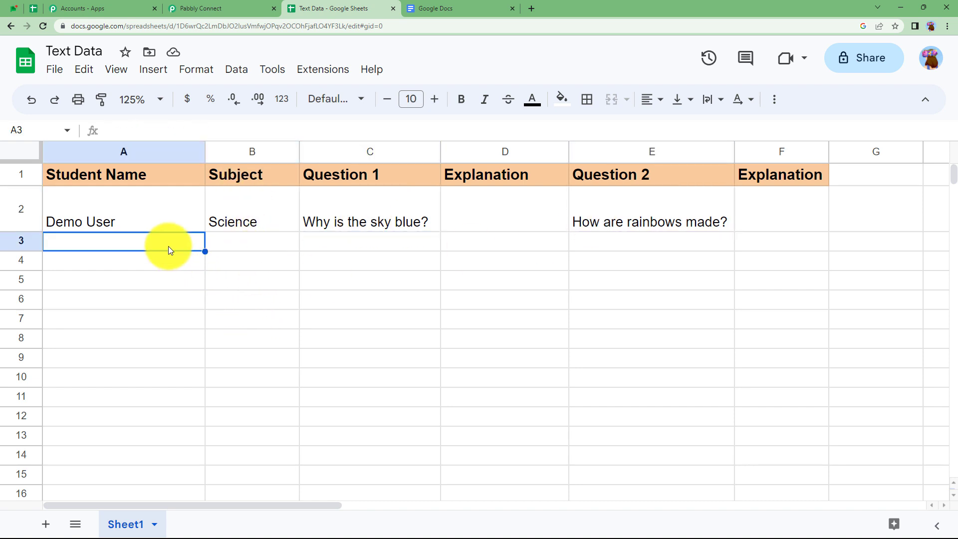
click(258, 241)
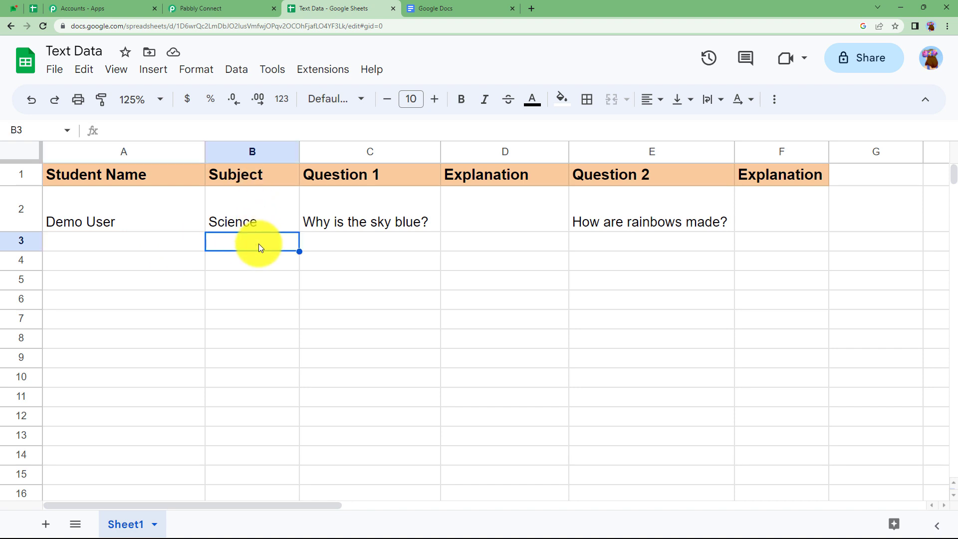
click(331, 241)
click(520, 206)
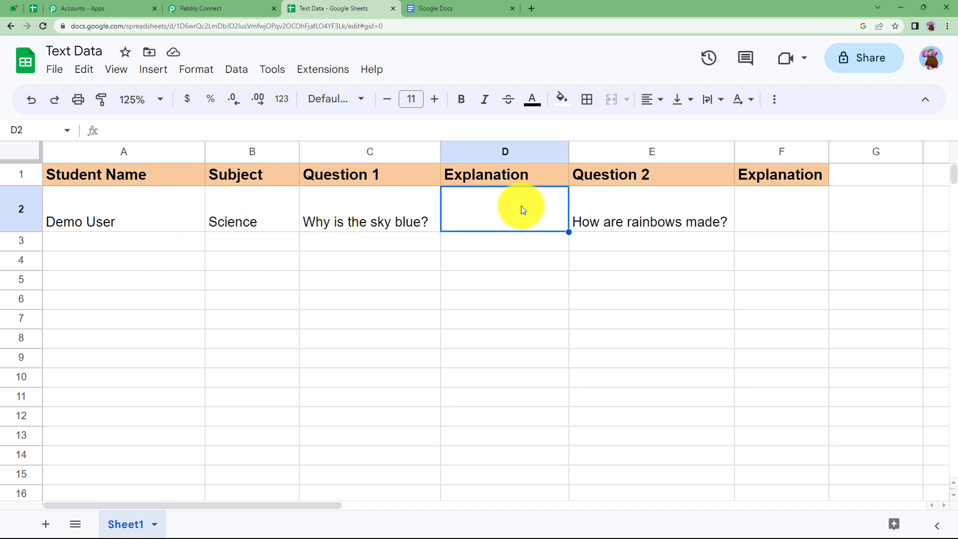
click(767, 209)
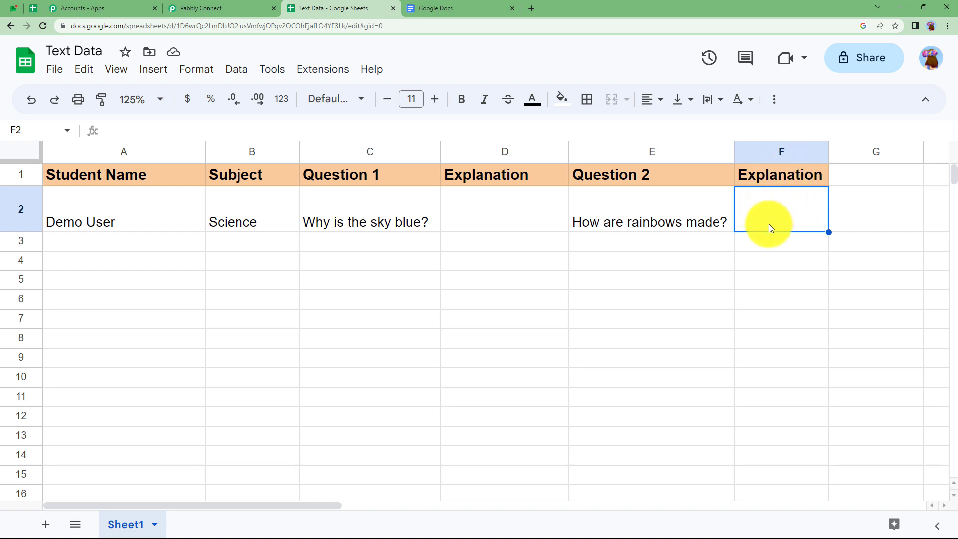
click(669, 279)
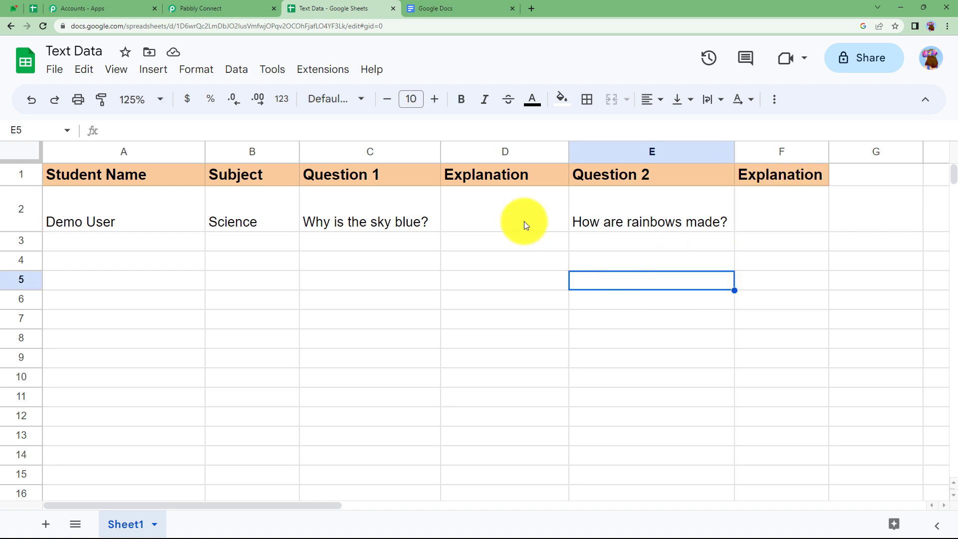
- Paste the explanation beginning "The sky appears blue to the human eye" into cell D2, beside Question 1
click(220, 8)
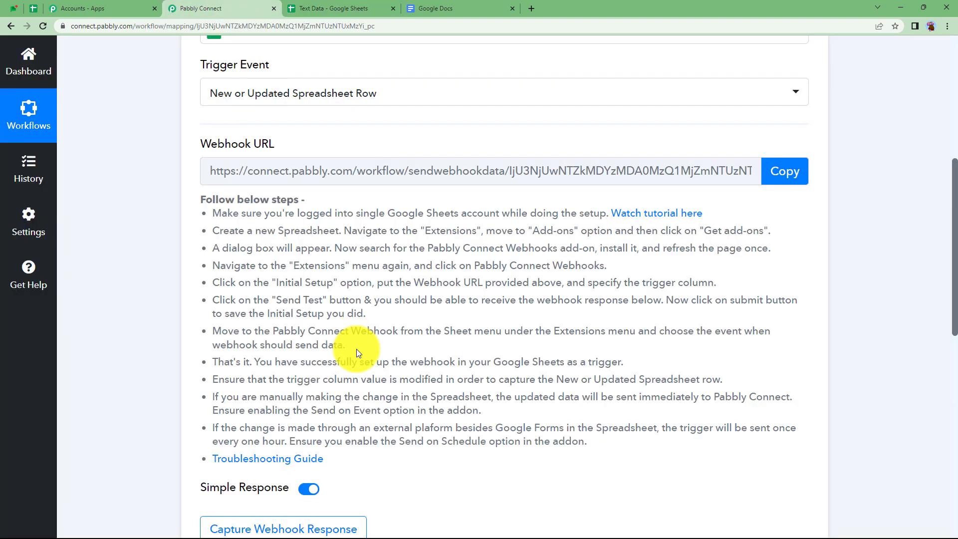
click(333, 8)
click(498, 212)
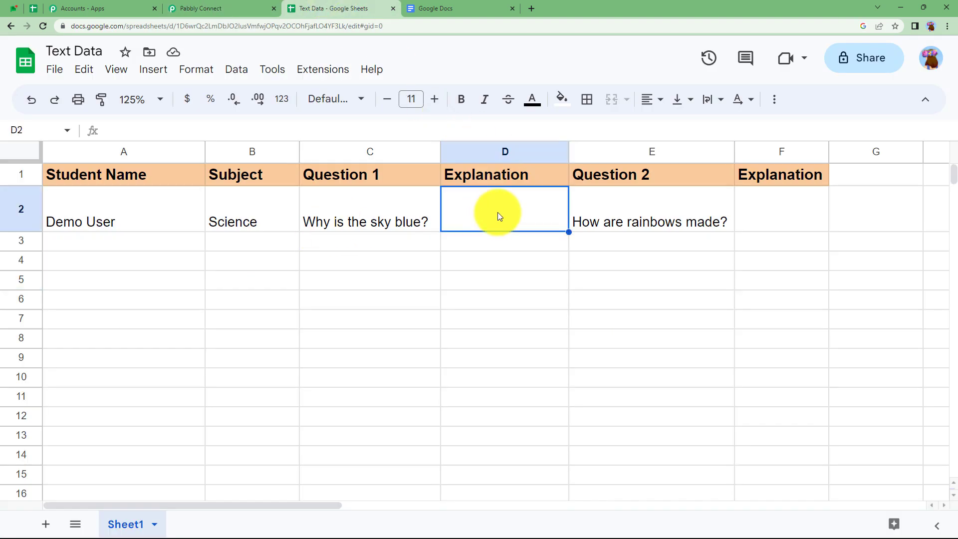
click(501, 216)
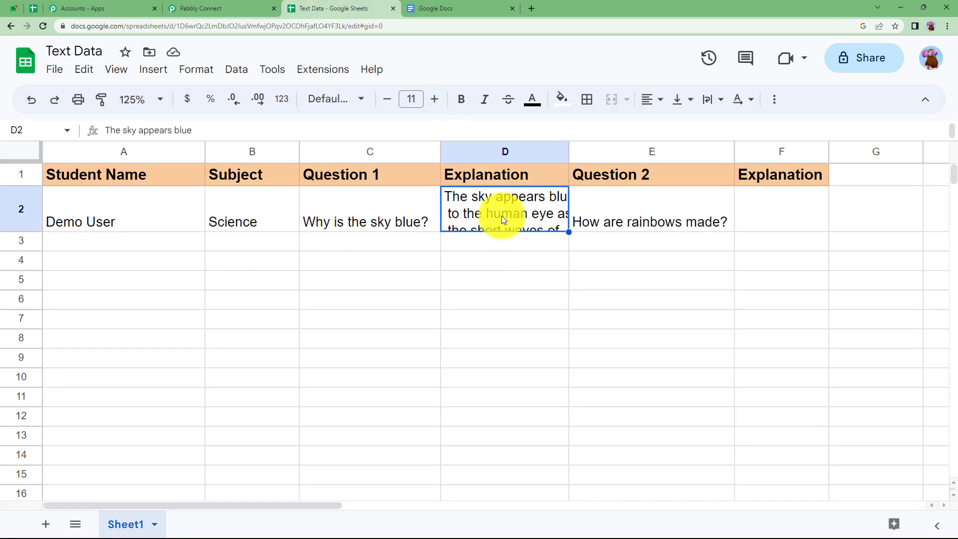
click(507, 239)
- Paste the explanation beginning "Rainbows are formed when sunlight is scattered" into cell F2, beside Question 2
click(782, 230)
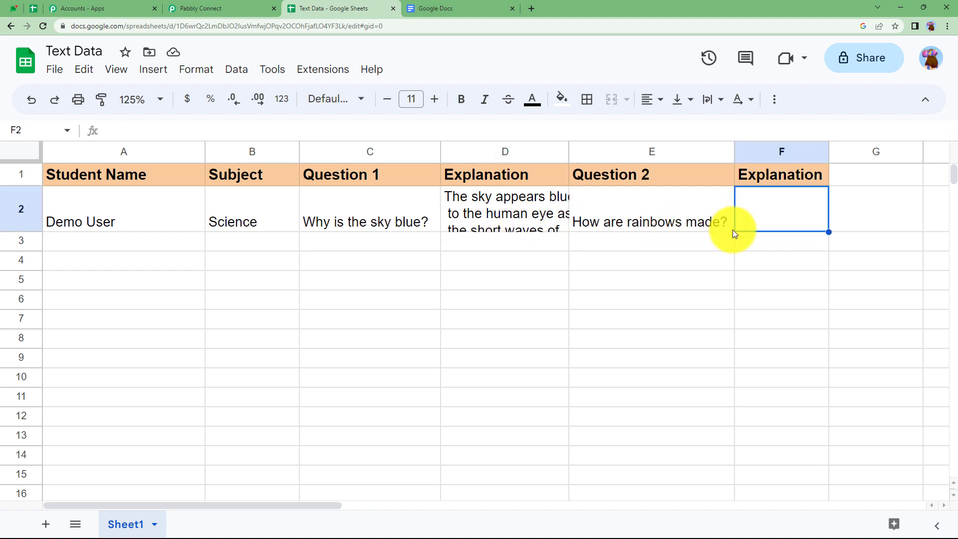
double_click(762, 216)
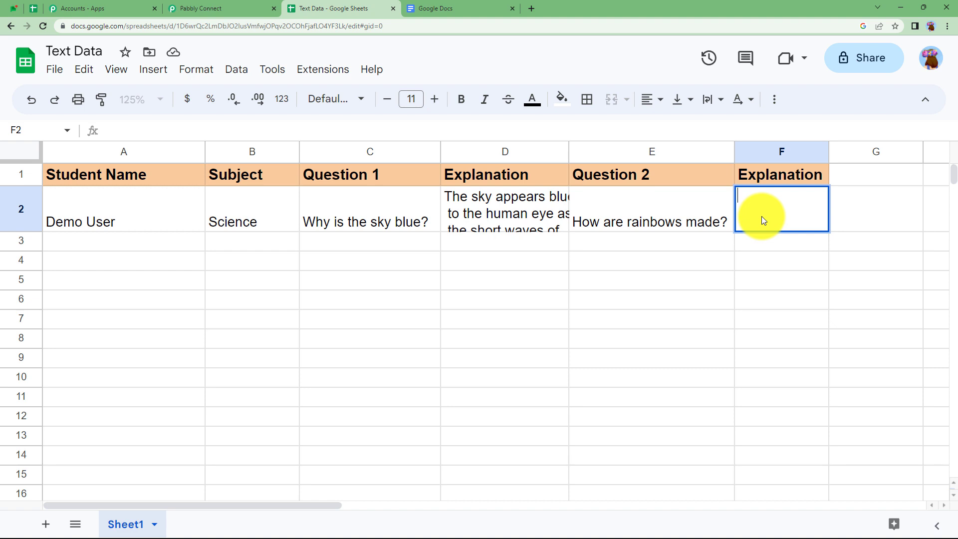
key(ctrl+v)
key(Return)
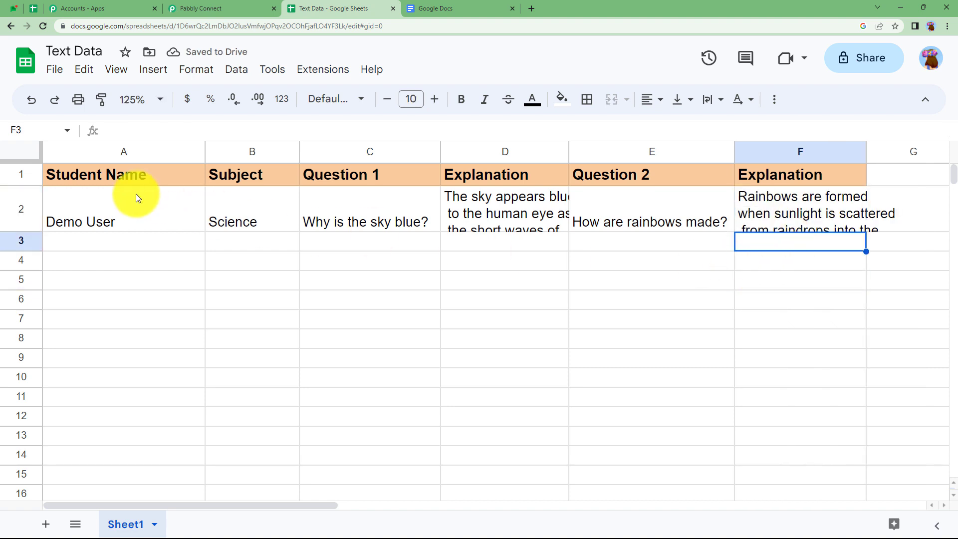
click(778, 263)
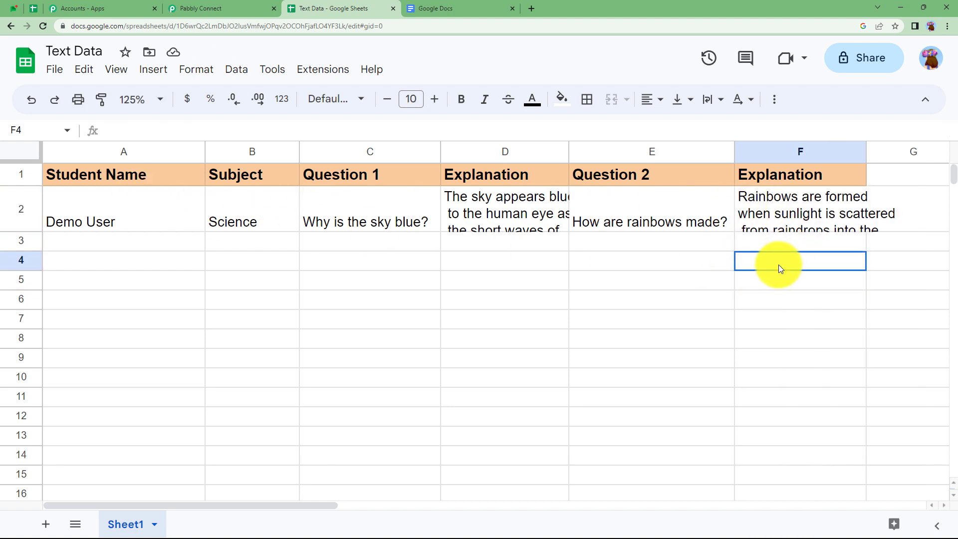
- Search the Google Workspace Marketplace for the Pabbly Connect Webhooks add-on, and close the marketplace after checking the result
click(257, 8)
click(313, 8)
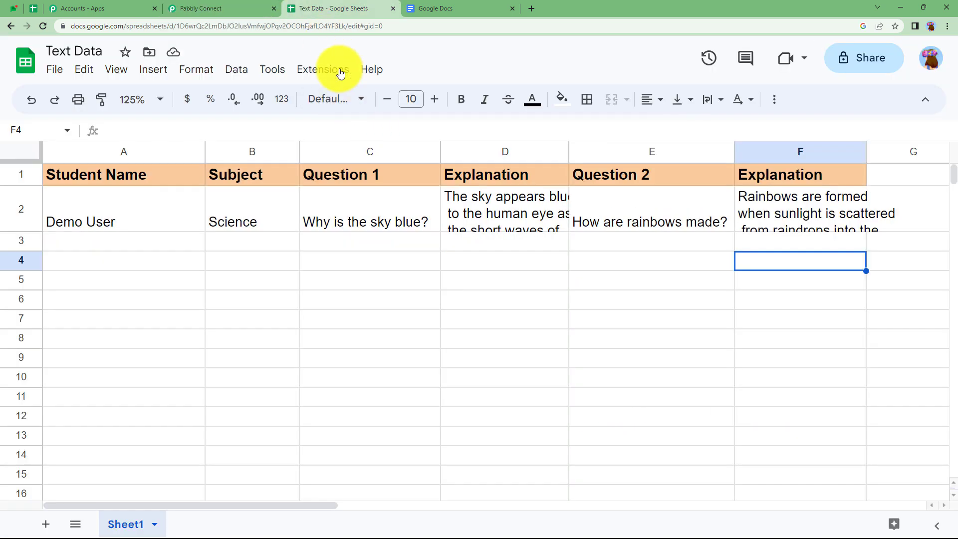
click(326, 74)
mouse_move(366, 98)
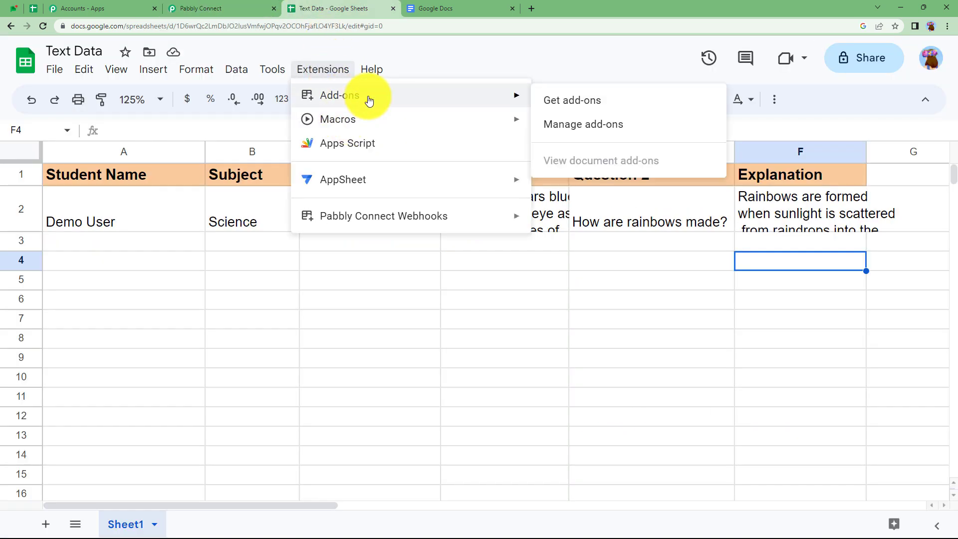
click(548, 101)
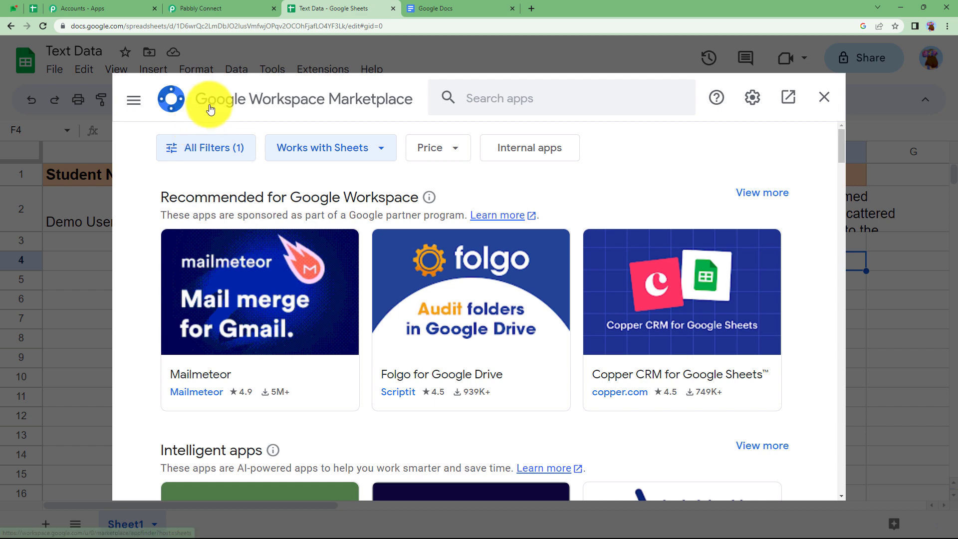
click(498, 102)
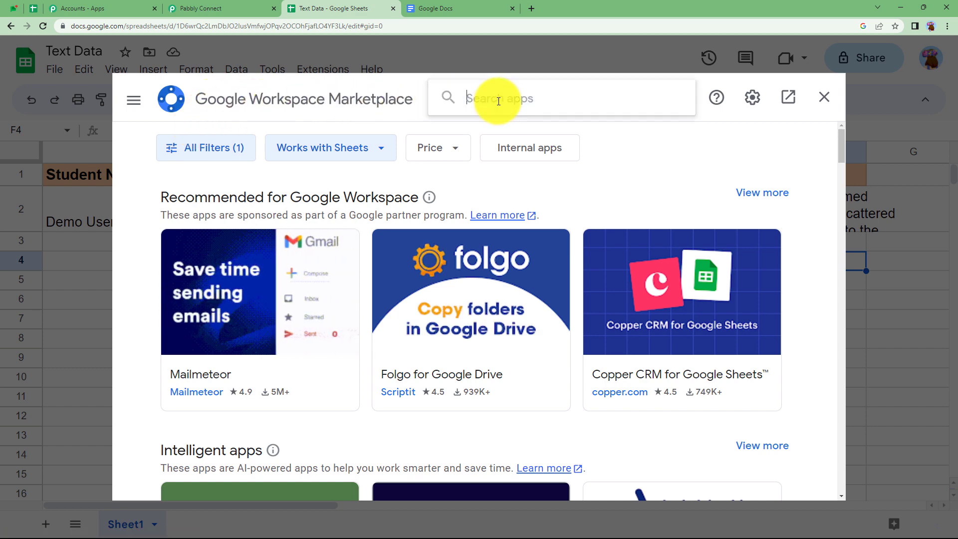
text(pabbly)
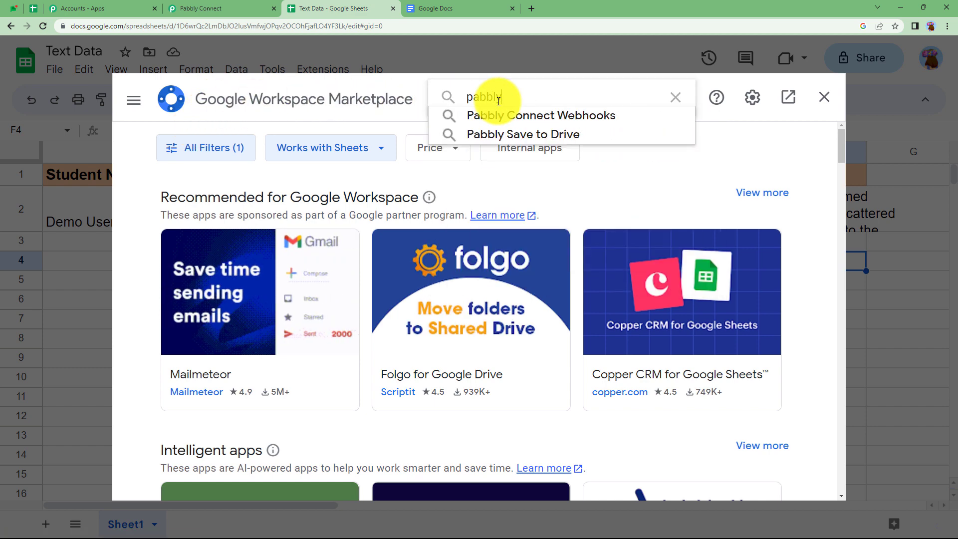
click(513, 120)
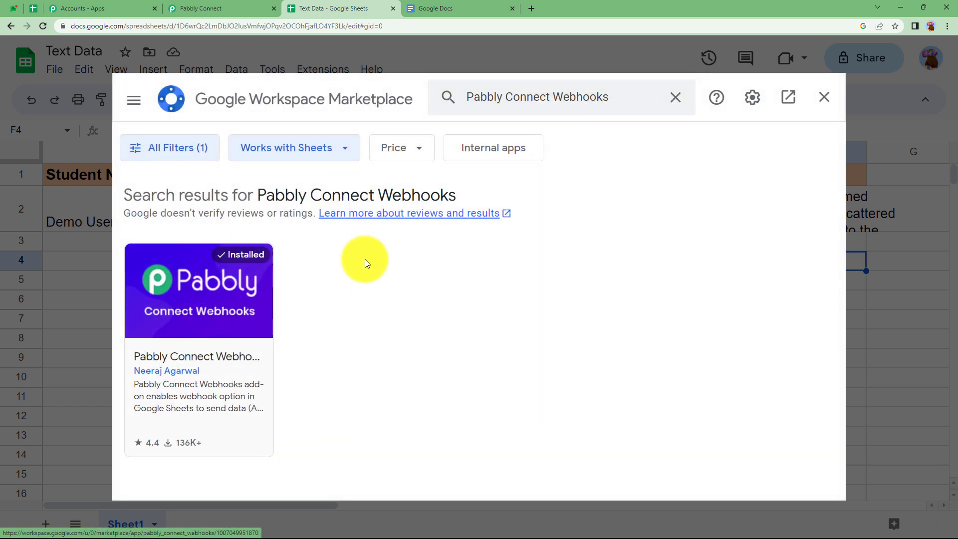
click(822, 99)
- Open the Initial Setup of the Pabbly Connect Webhooks add-on and fill in the webhook URL copied from the Pabbly Connect workflow
click(342, 74)
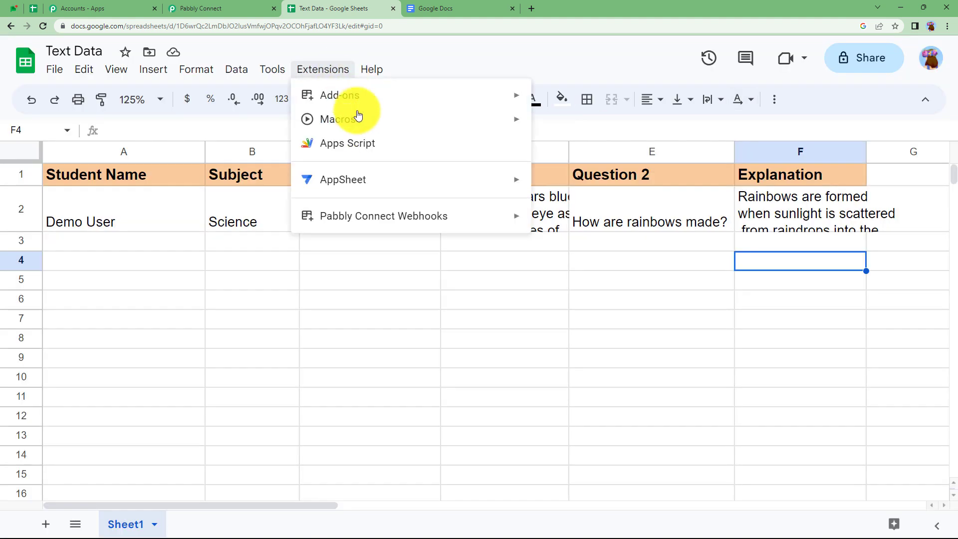
mouse_move(363, 219)
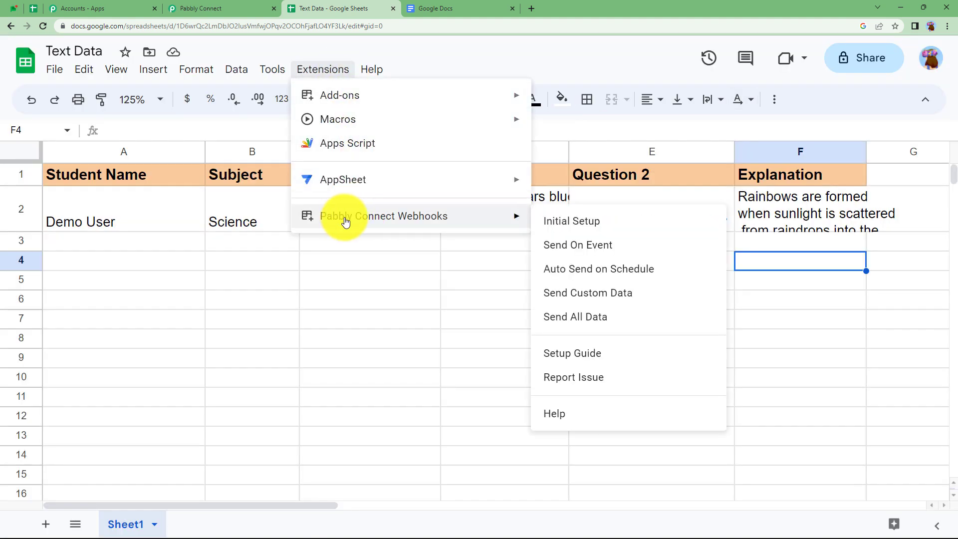
click(561, 225)
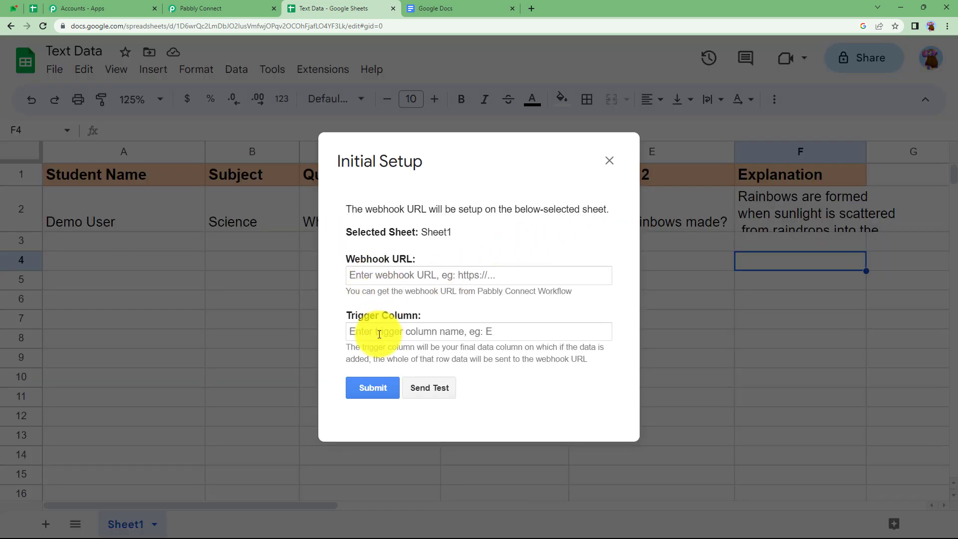
click(246, 4)
click(796, 172)
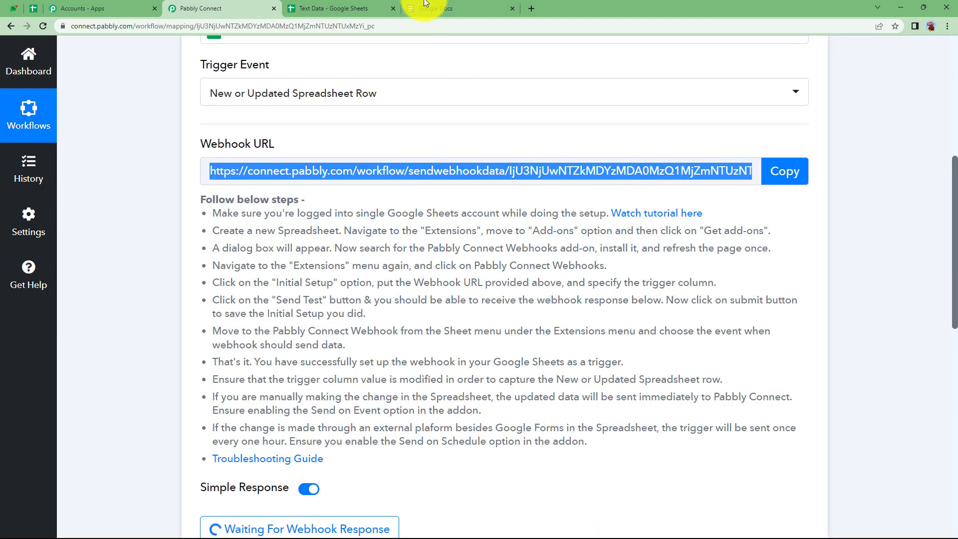
click(379, 9)
click(487, 278)
key(ctrl+v)
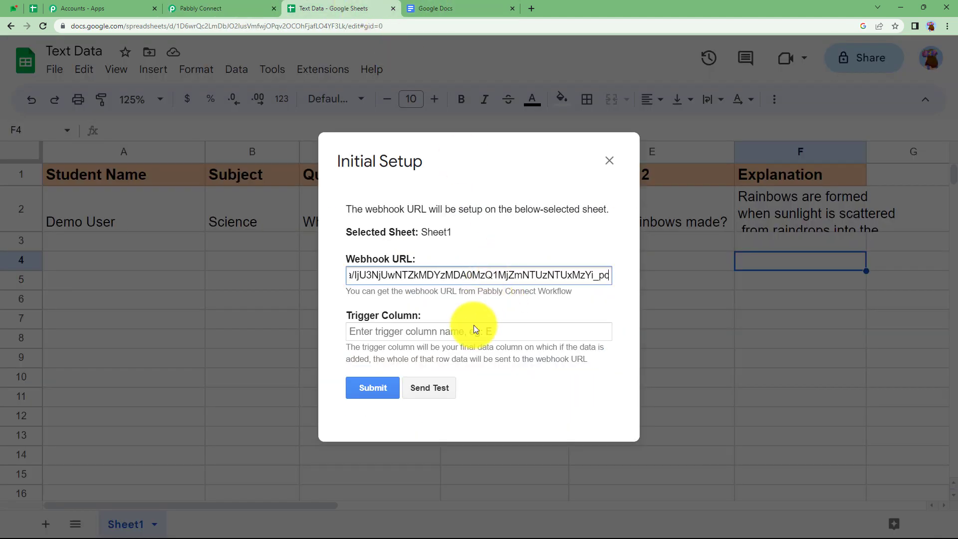
- Set the trigger column to F, submit the initial setup and send the test data to the webhook
click(470, 332)
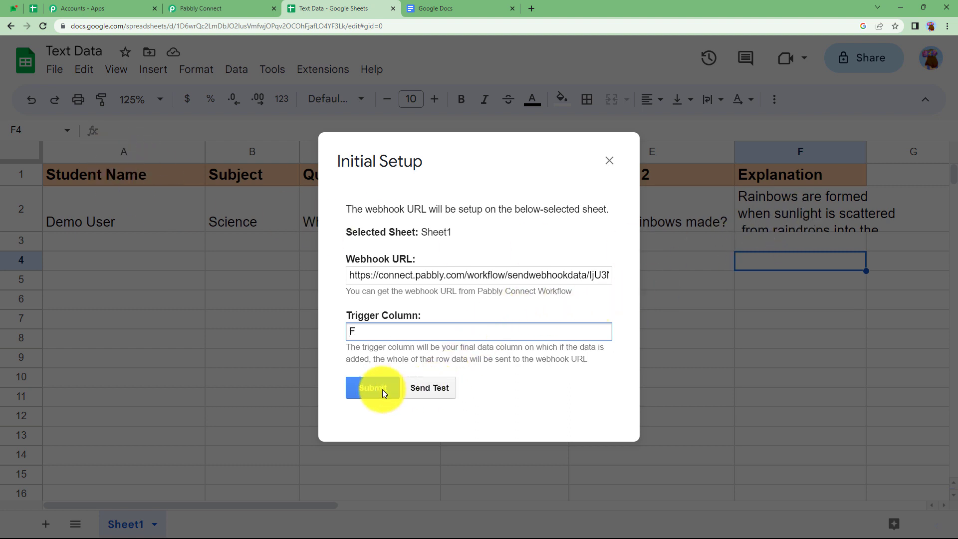
click(366, 388)
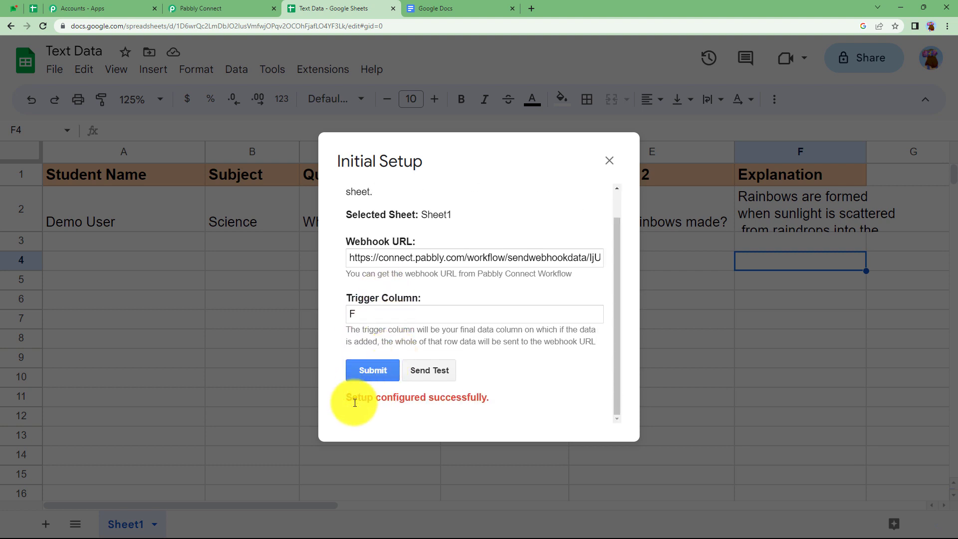
click(432, 372)
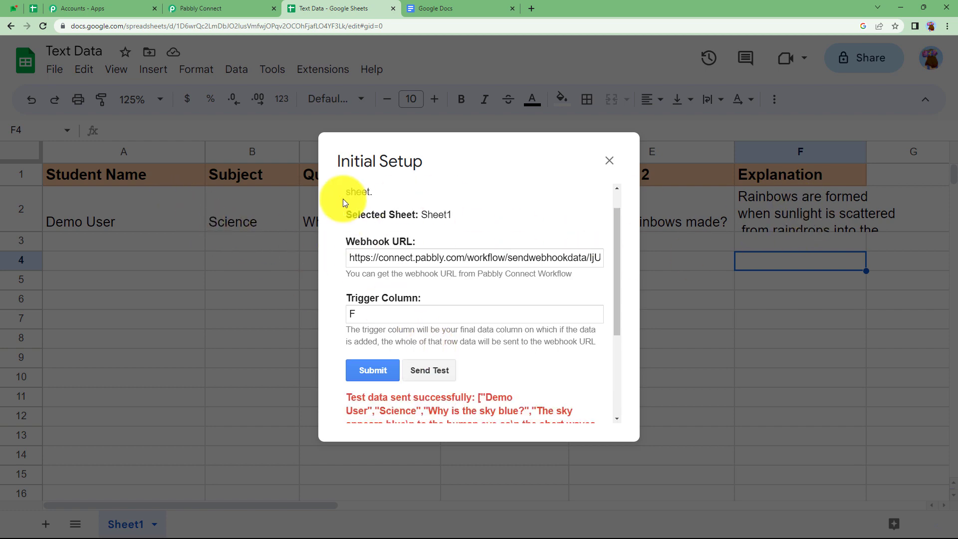
- Switch to the Pabbly Connect workflow and examine the labels and values in the response received from the Text Data sheet
click(193, 6)
scroll(234, 434, down, 4)
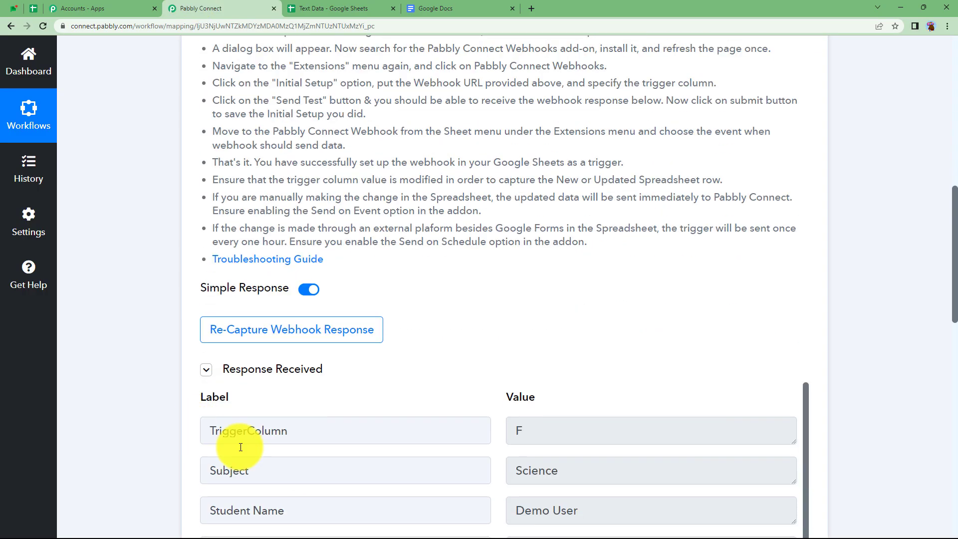
scroll(424, 350, down, 3)
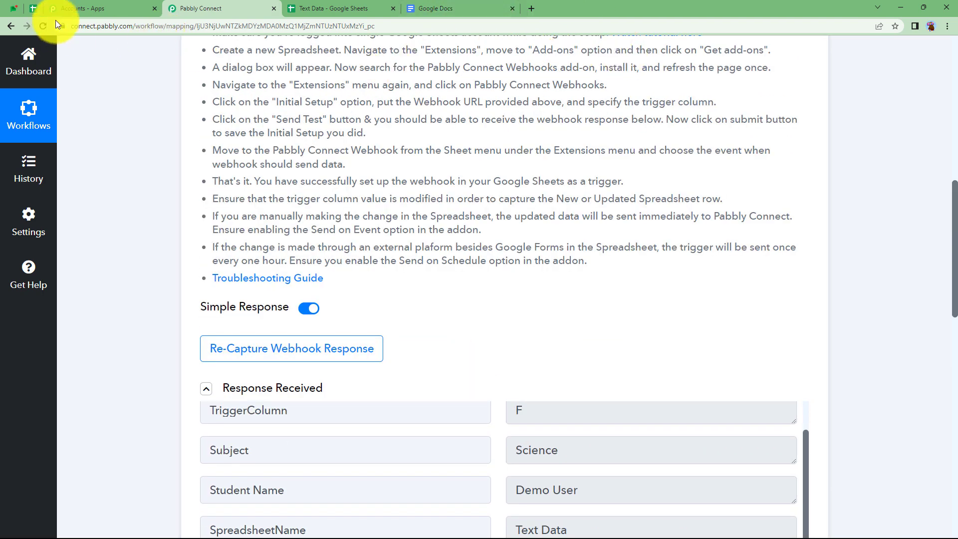
scroll(152, 150, down, 5)
scroll(534, 175, up, 1)
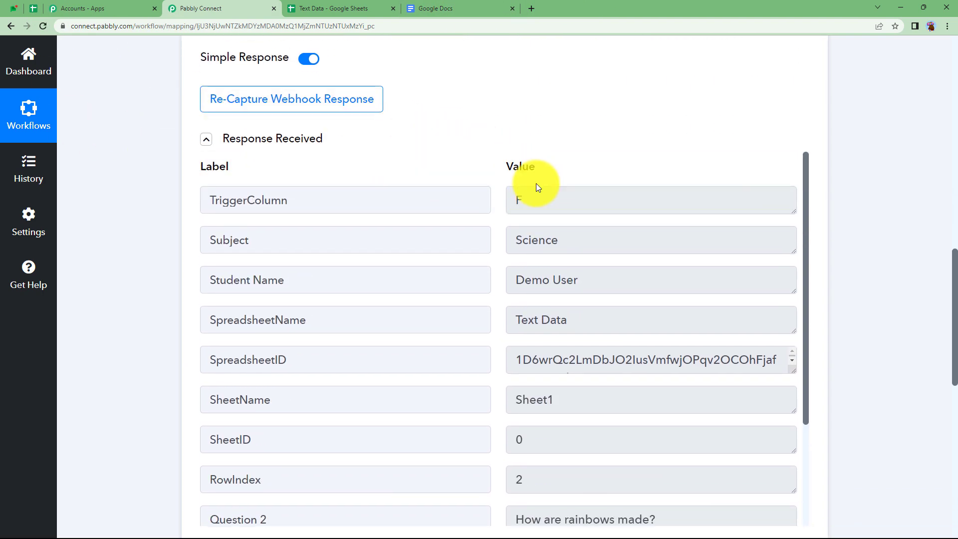
double_click(525, 212)
drag(573, 242, 496, 261)
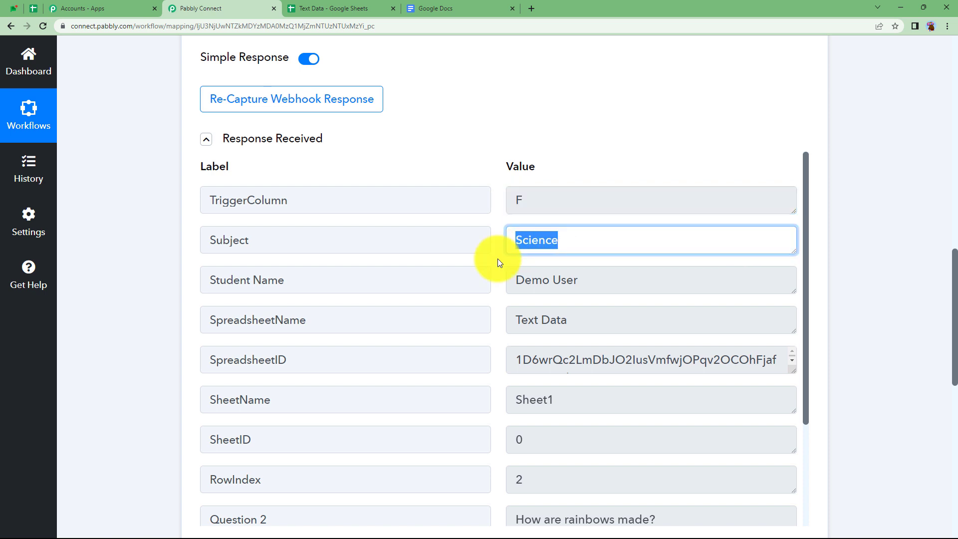
drag(605, 283, 510, 301)
drag(574, 320, 507, 323)
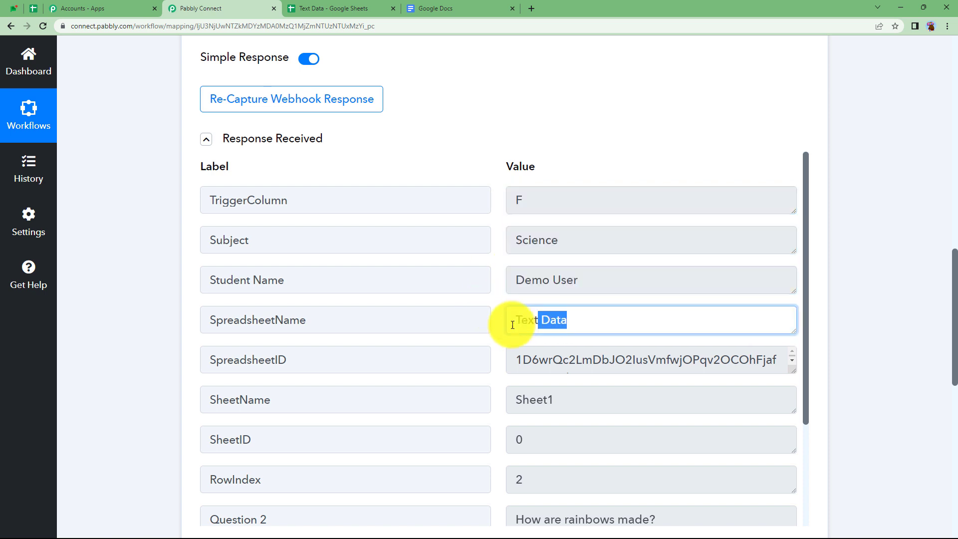
scroll(587, 350, down, 1)
scroll(484, 375, down, 3)
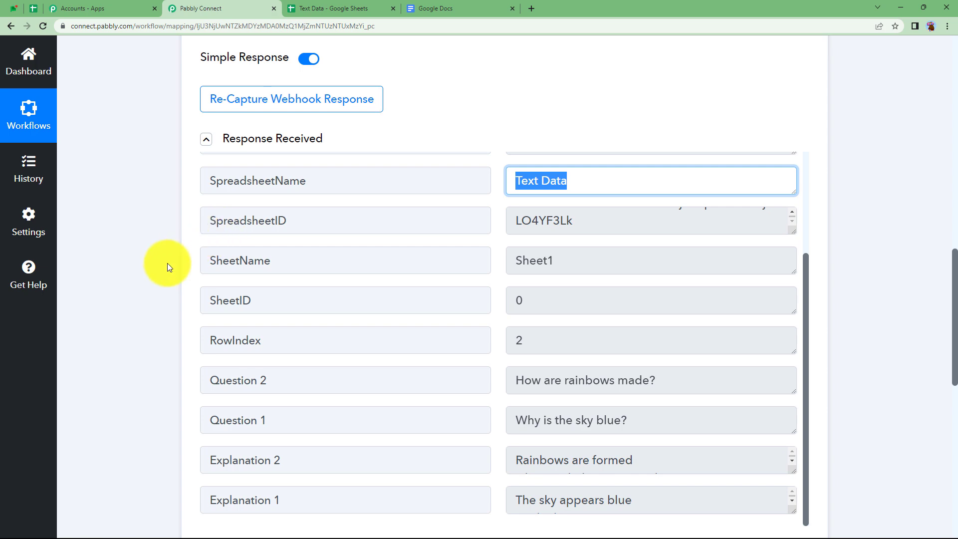
- Switch to the Text Data sheet and enable Send On Event in the Pabbly Connect Webhooks add-on
scroll(167, 263, up, 7)
click(317, 9)
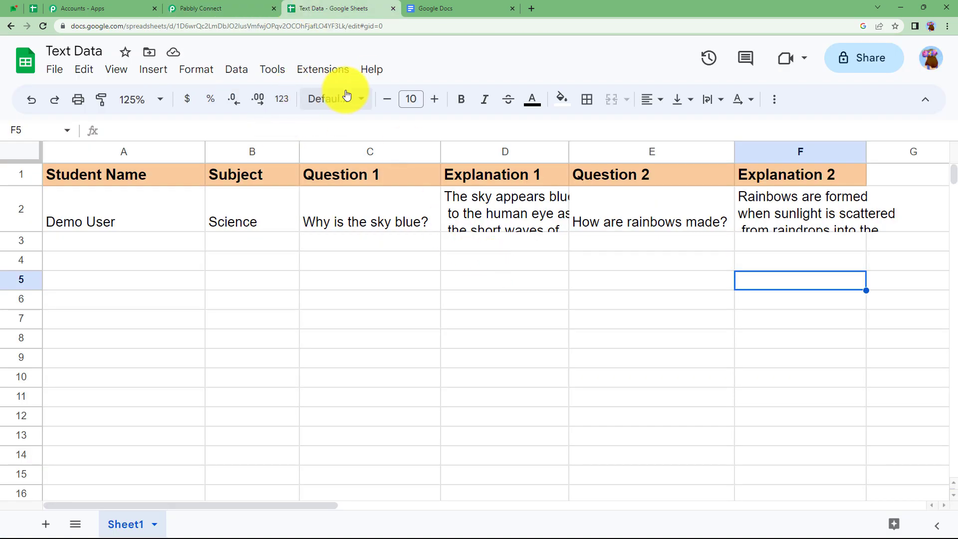
click(344, 74)
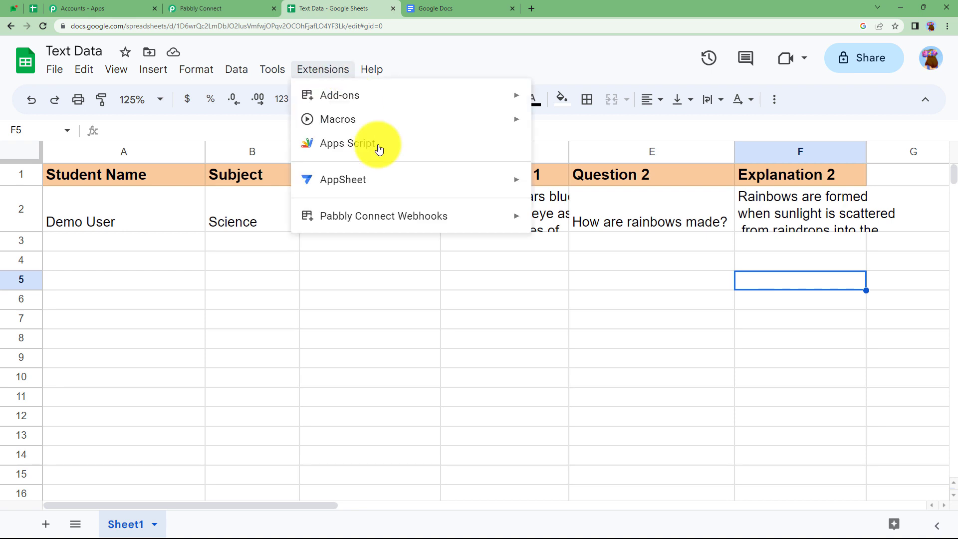
mouse_move(436, 221)
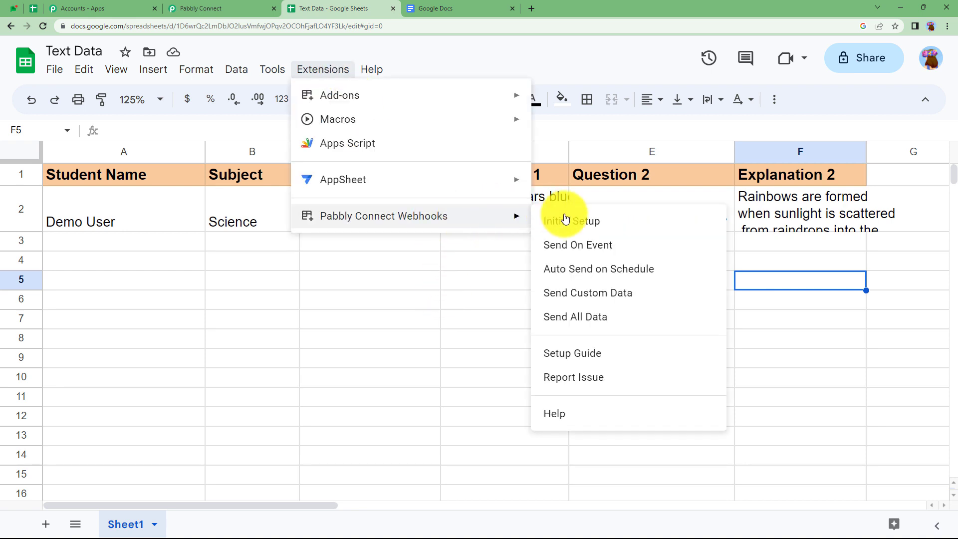
click(574, 249)
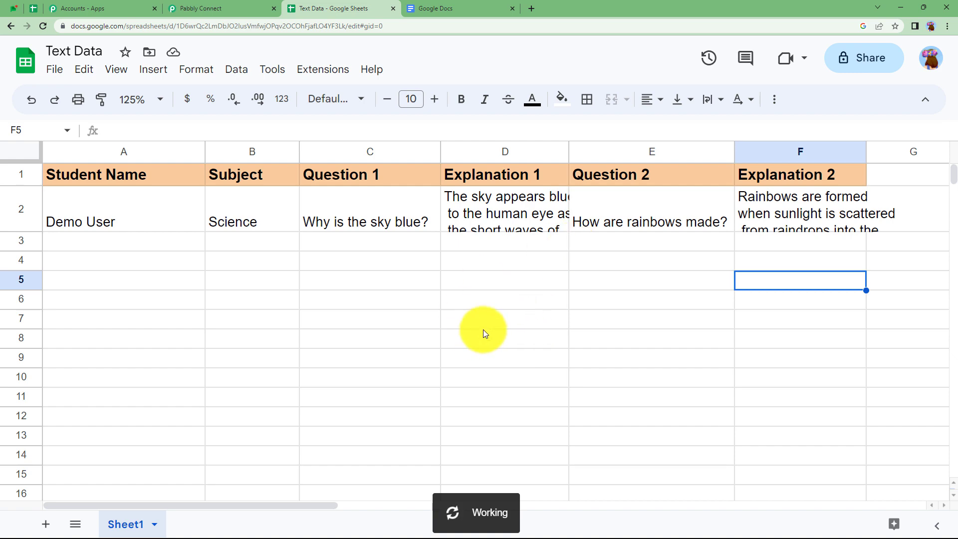
click(172, 247)
click(226, 245)
click(370, 248)
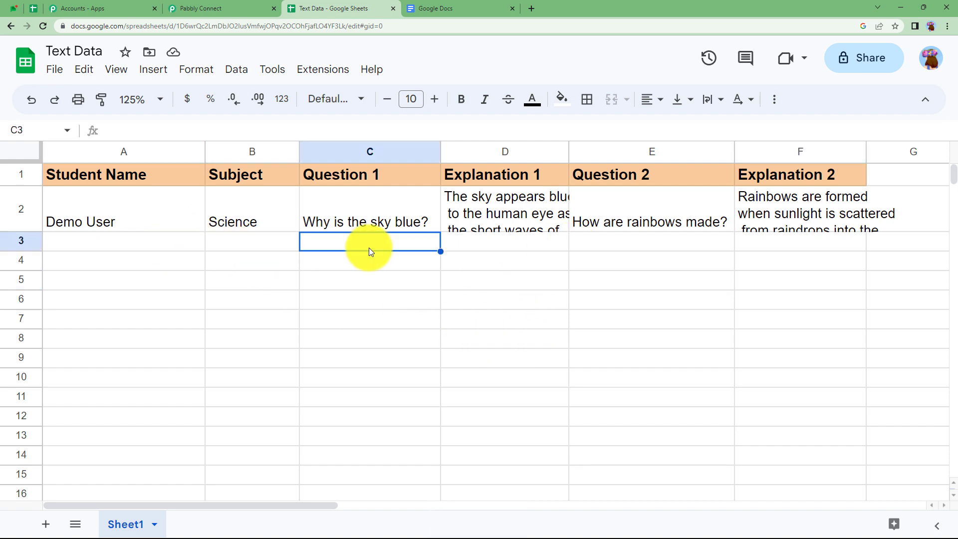
- Return to the Pabbly Connect workflow and collapse the Google Sheets trigger step
click(234, 9)
scroll(175, 384, down, 5)
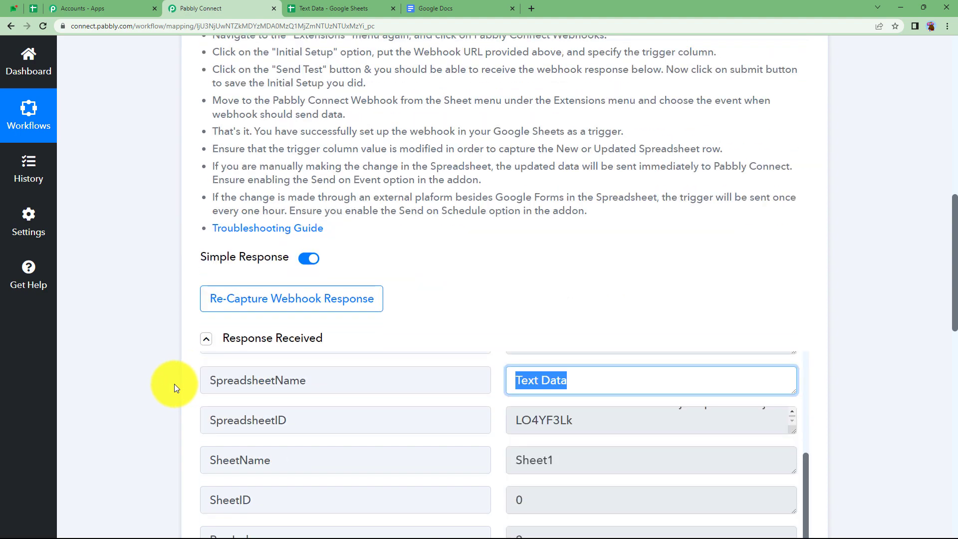
scroll(174, 384, up, 4)
scroll(174, 388, up, 10)
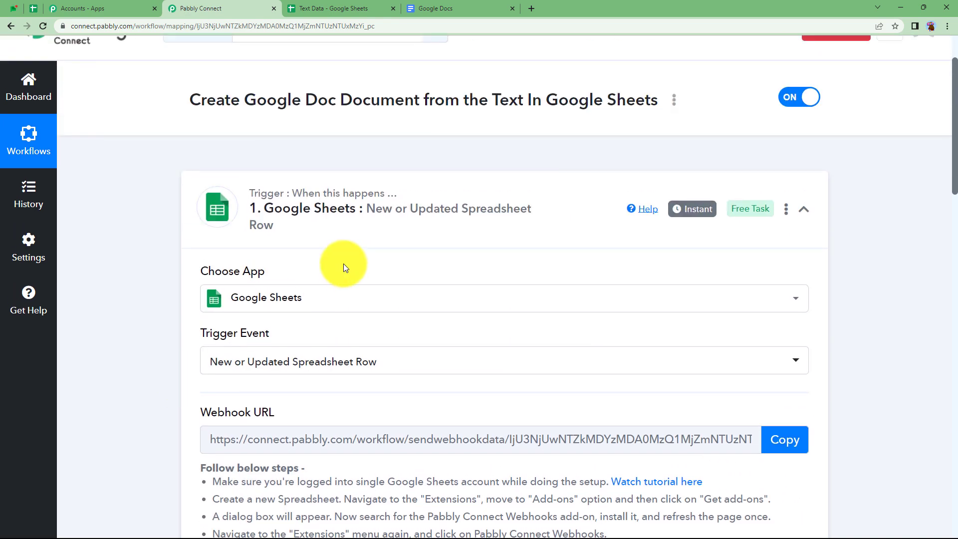
click(396, 222)
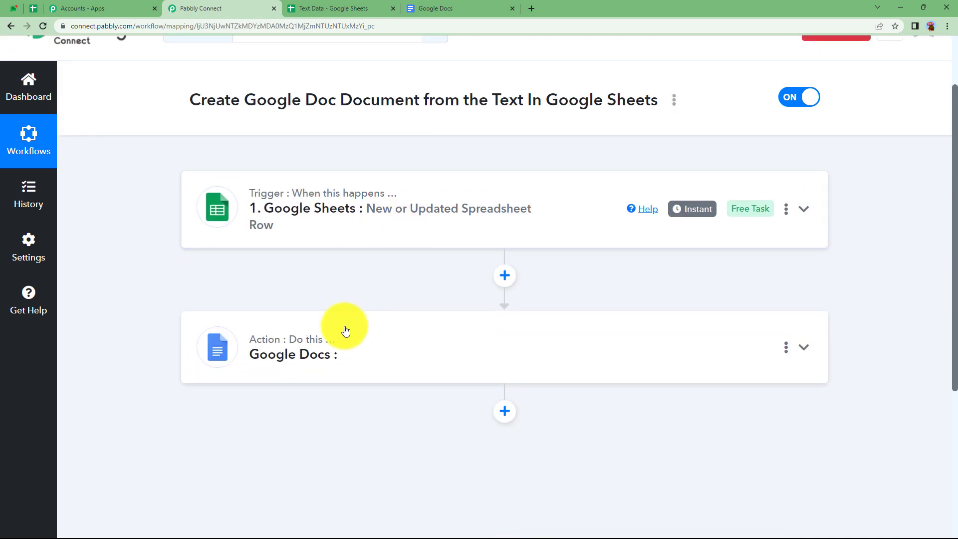
- Expand the Google Docs action step and set its action event to Create Document From Text
click(346, 356)
scroll(280, 402, down, 1)
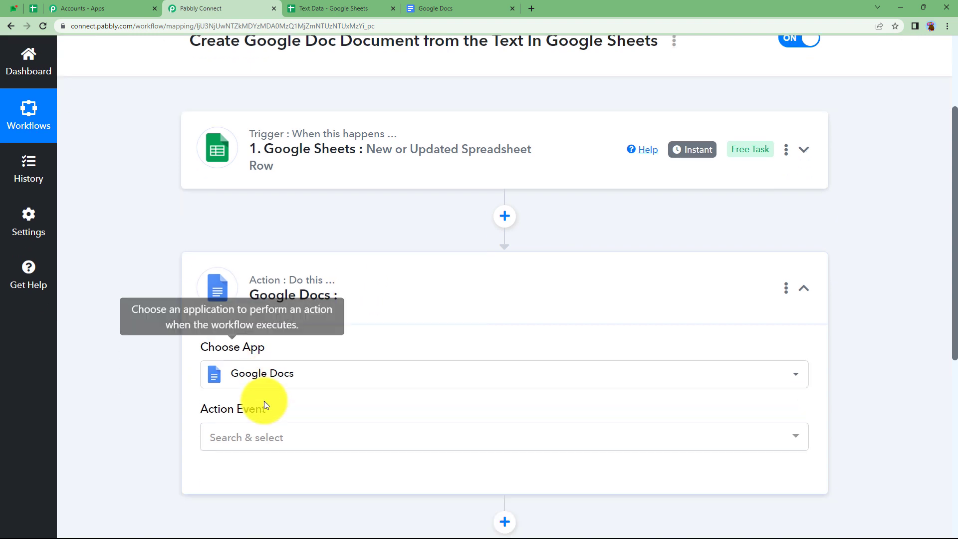
scroll(264, 400, down, 1)
click(265, 400)
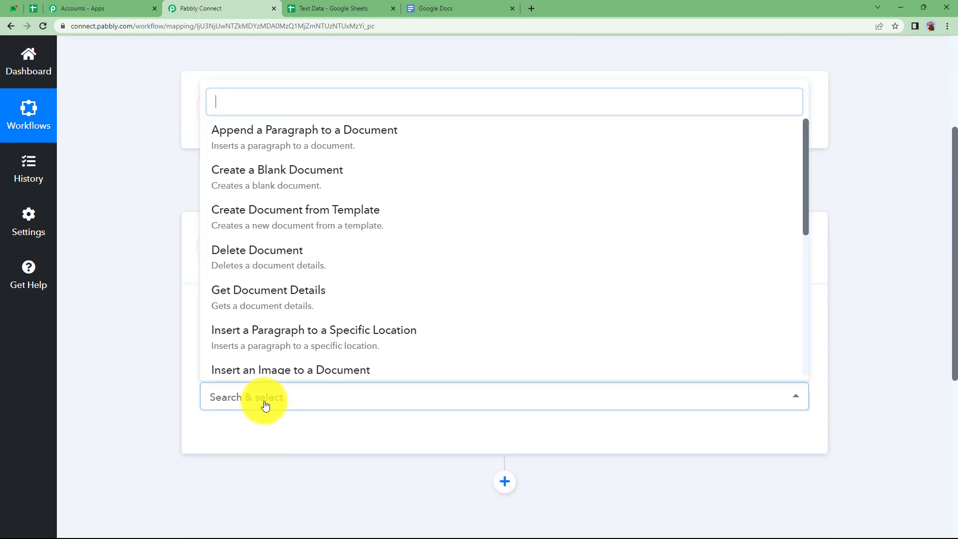
text(CREATE)
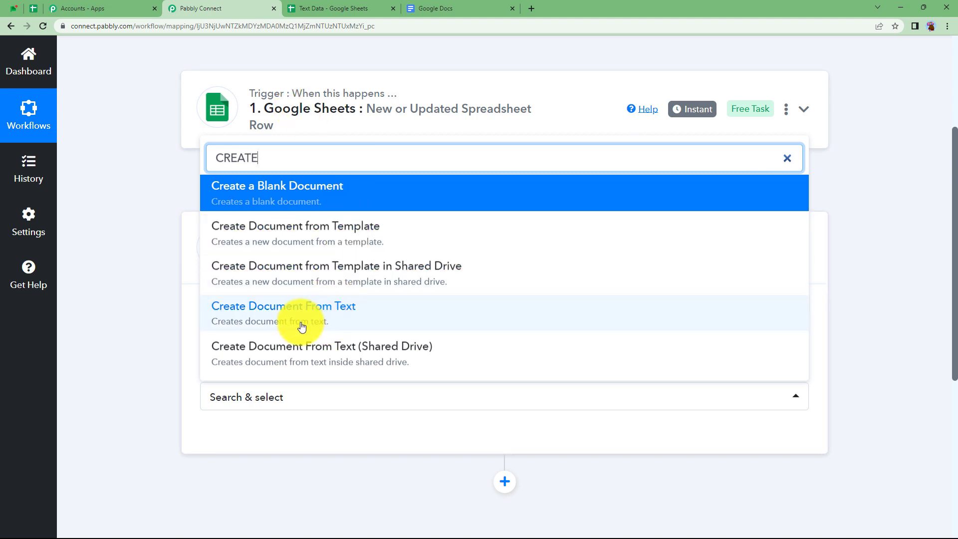
click(255, 326)
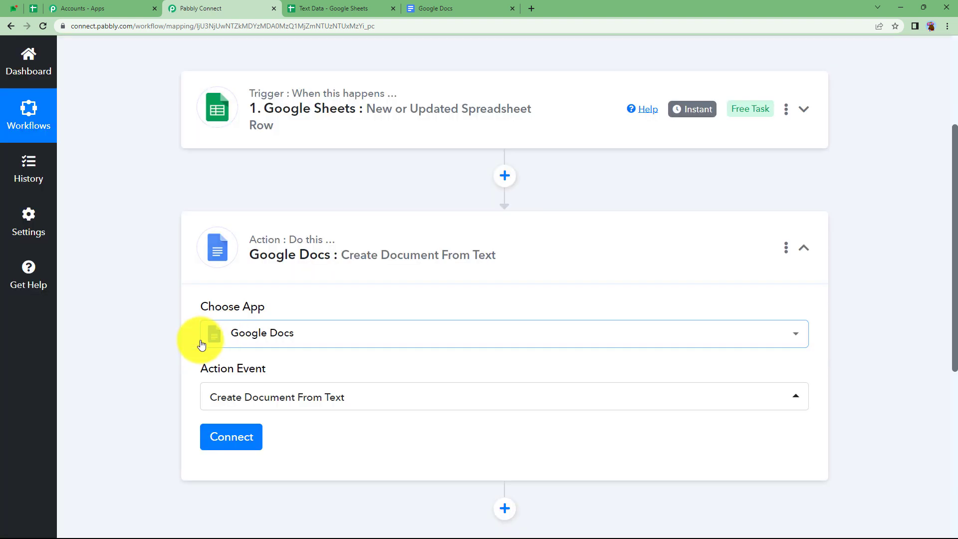
- Connect the Google Docs action through a new connection, signing in with Google and authorizing access
scroll(189, 347, down, 3)
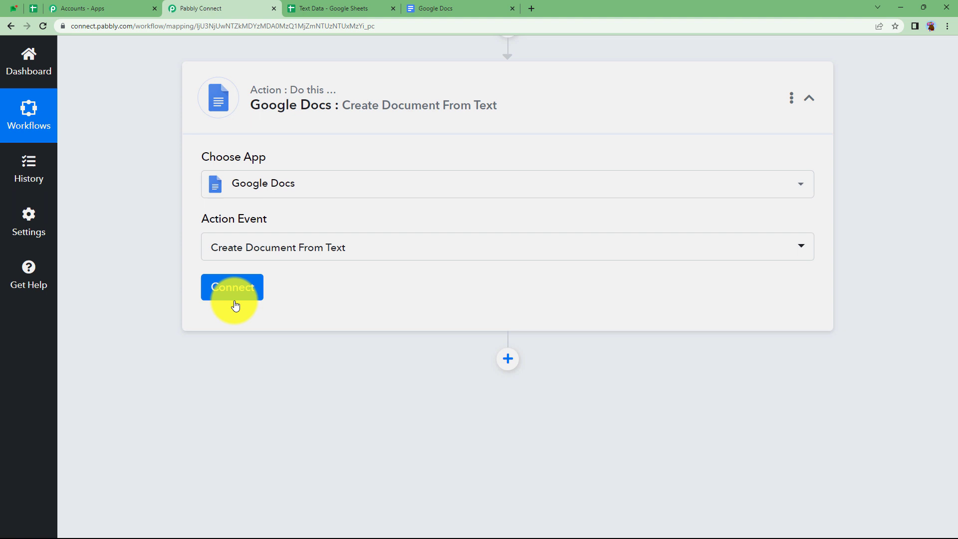
click(233, 288)
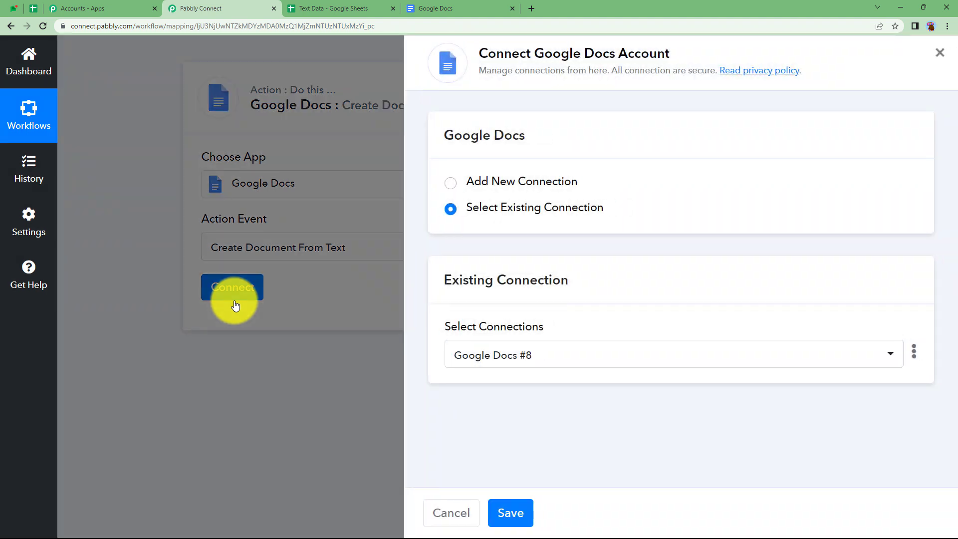
click(469, 182)
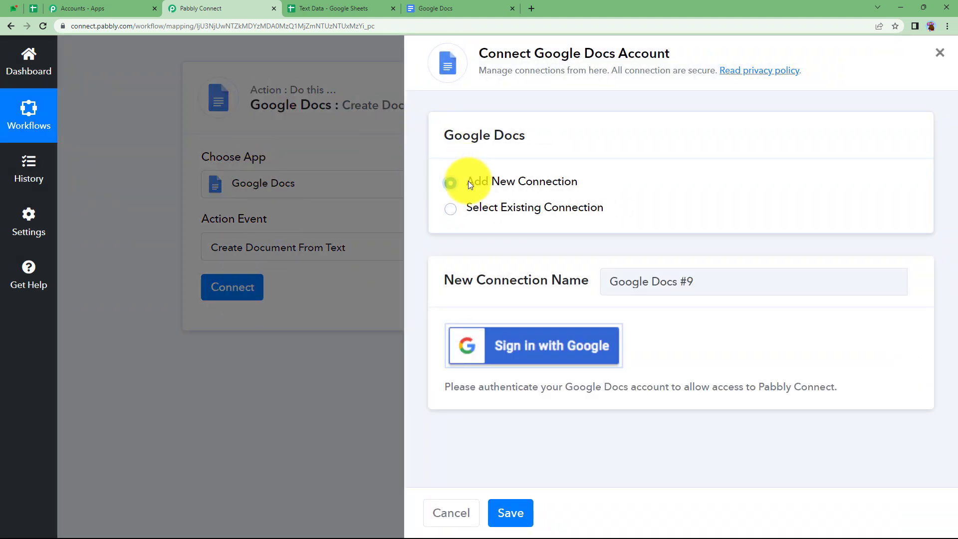
click(532, 338)
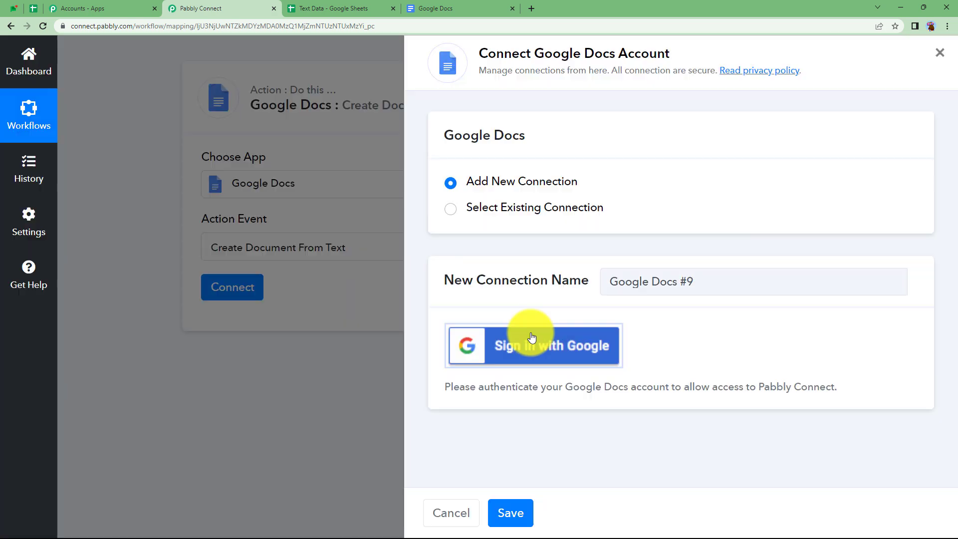
click(280, 259)
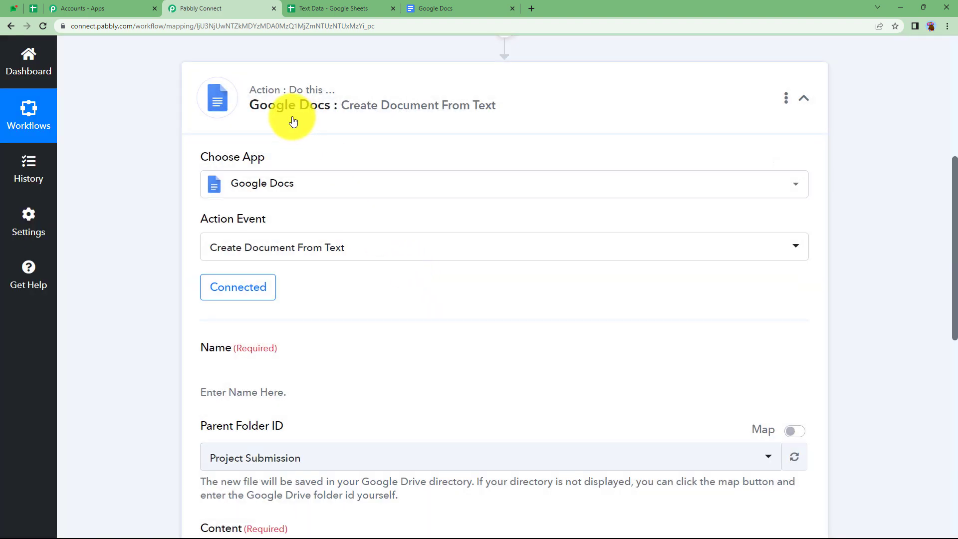
- Map the Student Name value from the Google Sheets trigger into the new document's Name field
scroll(312, 117, up, 4)
scroll(253, 310, up, 2)
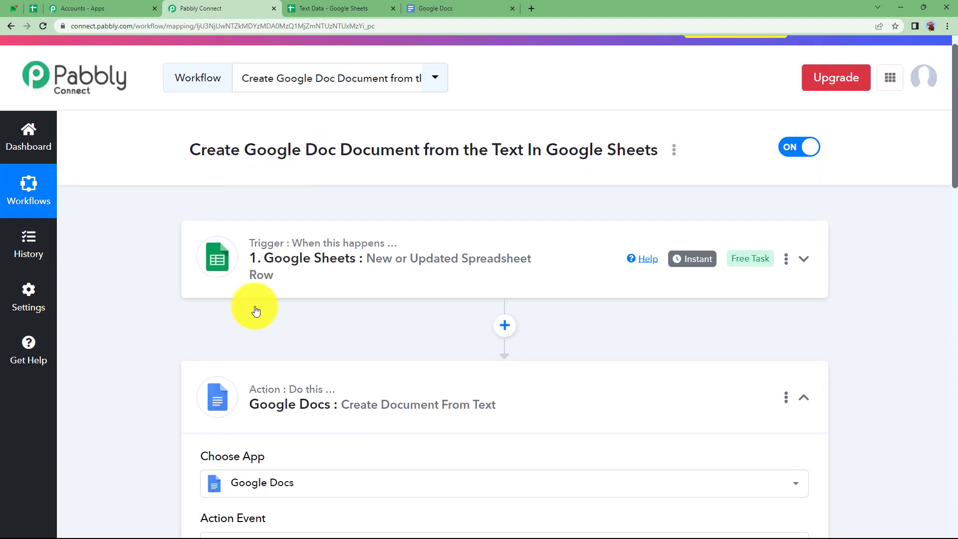
scroll(222, 261, down, 4)
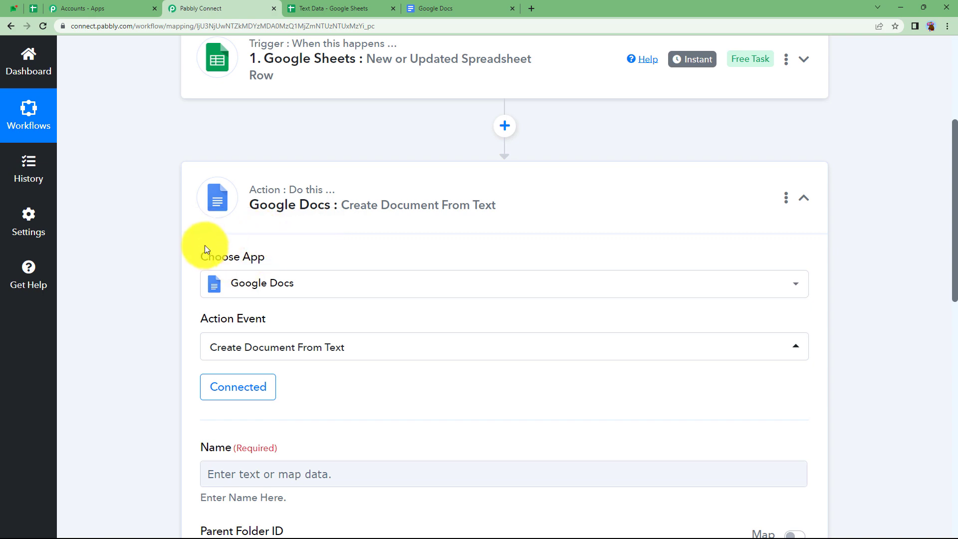
scroll(209, 247, down, 3)
click(238, 327)
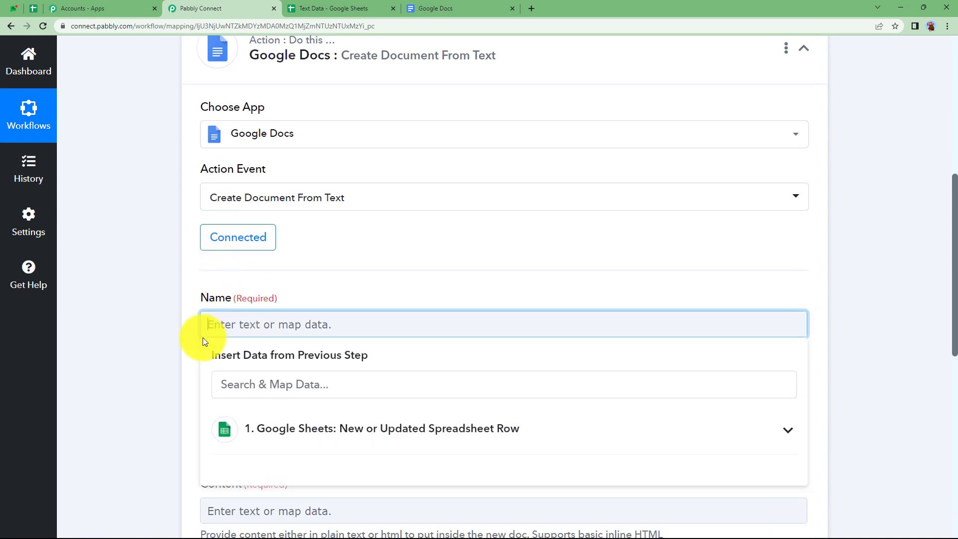
scroll(215, 336, down, 2)
click(215, 336)
scroll(226, 364, down, 1)
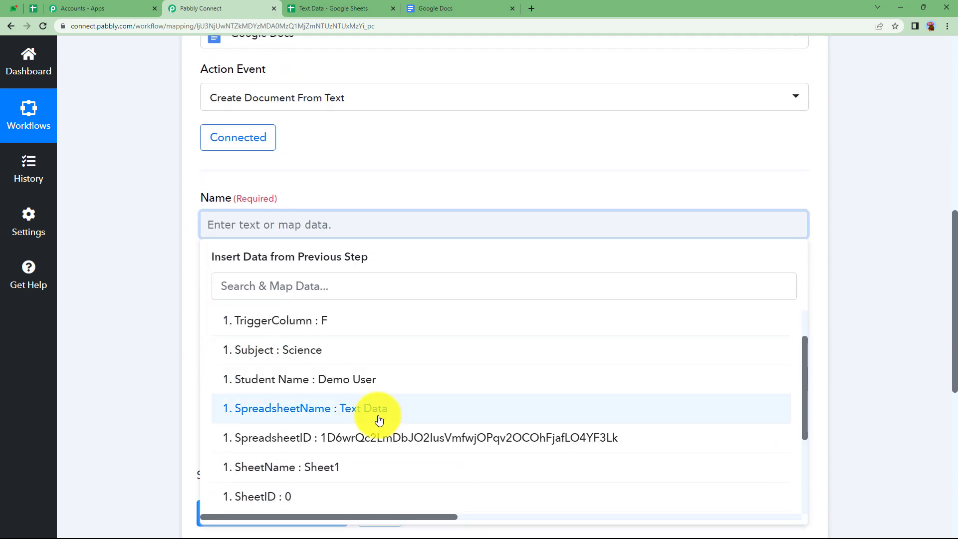
click(364, 383)
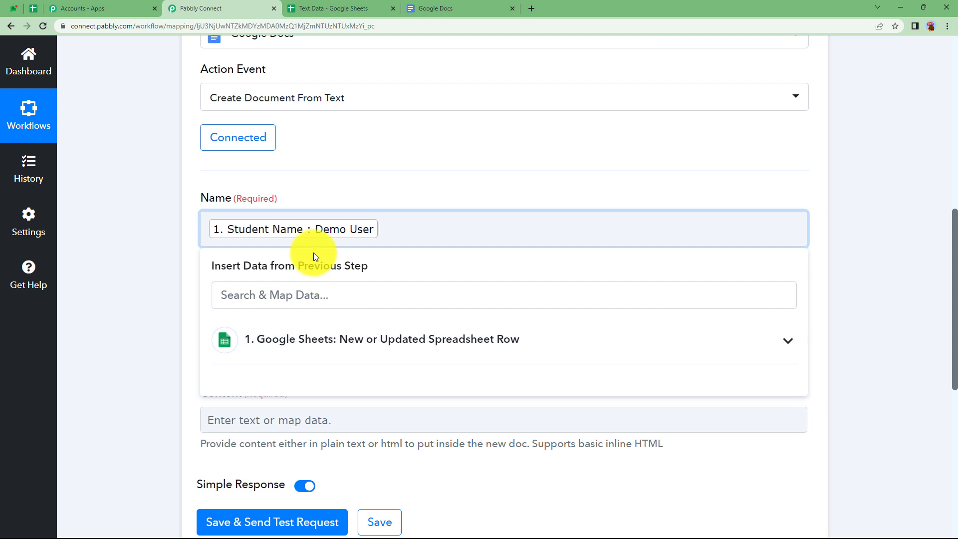
click(174, 321)
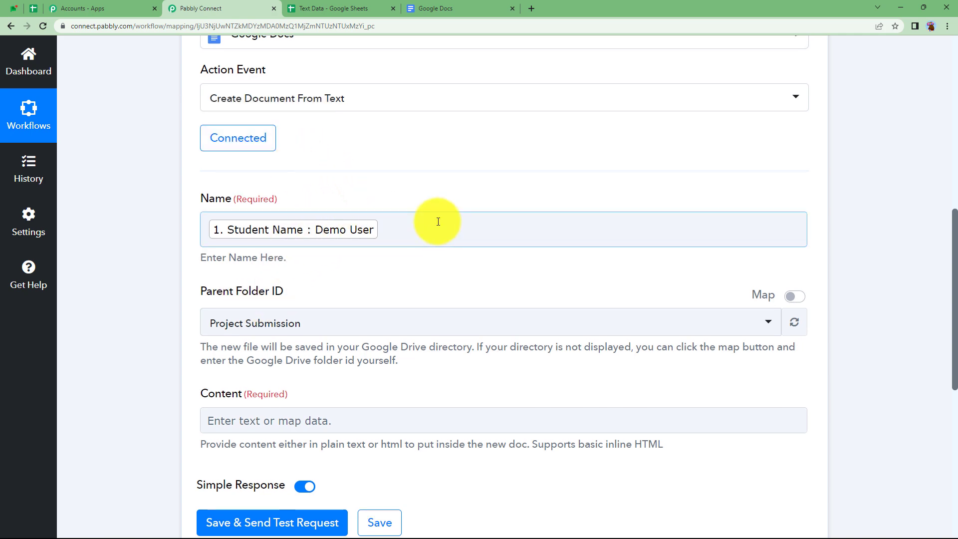
scroll(214, 182, up, 1)
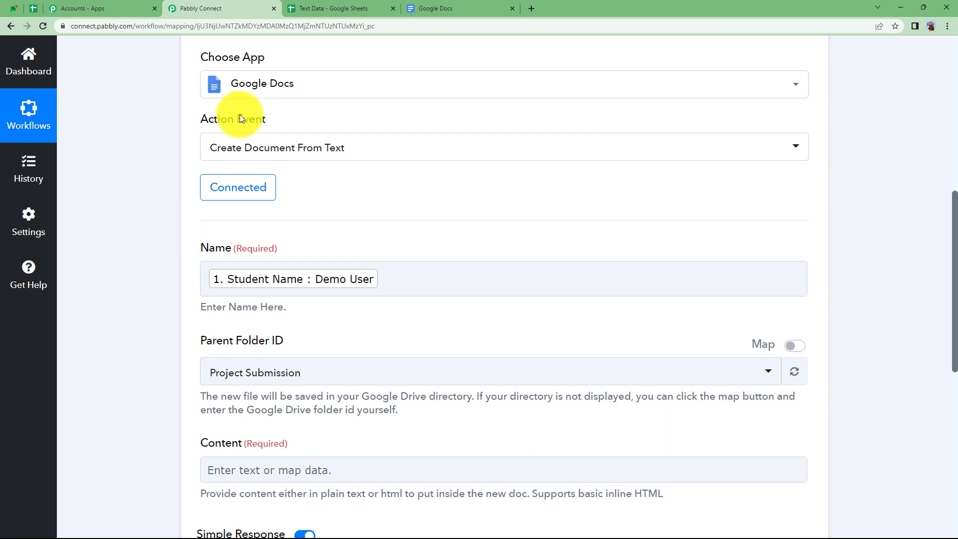
scroll(269, 353, down, 1)
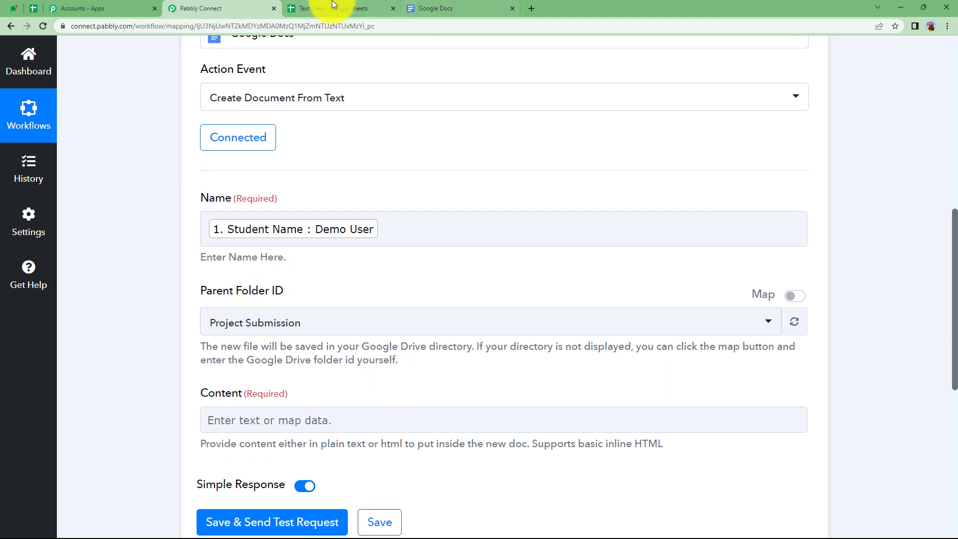
click(374, 9)
click(238, 9)
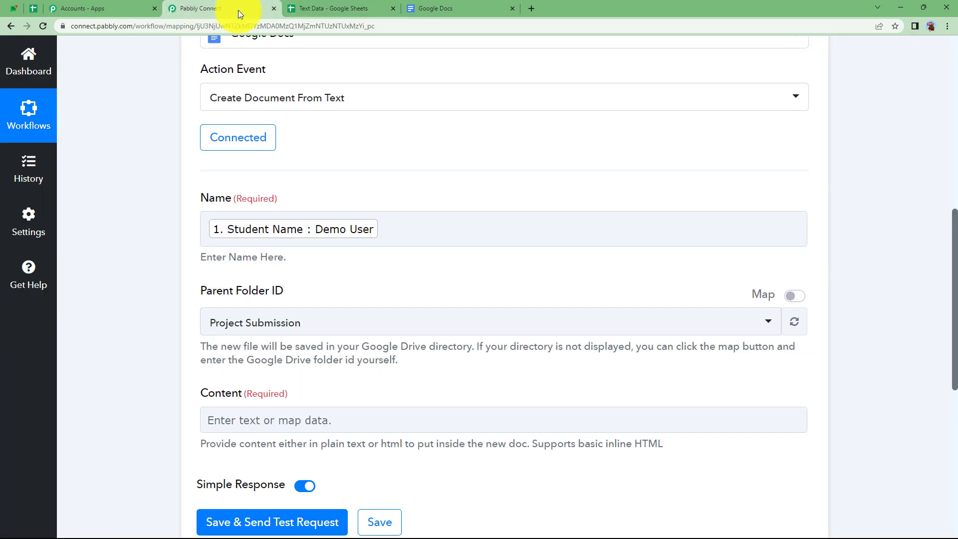
- Begin the document's Content with the mapped Subject value from Google Sheets, enclosed in <H1> and </H1> tags
scroll(182, 370, down, 2)
click(233, 323)
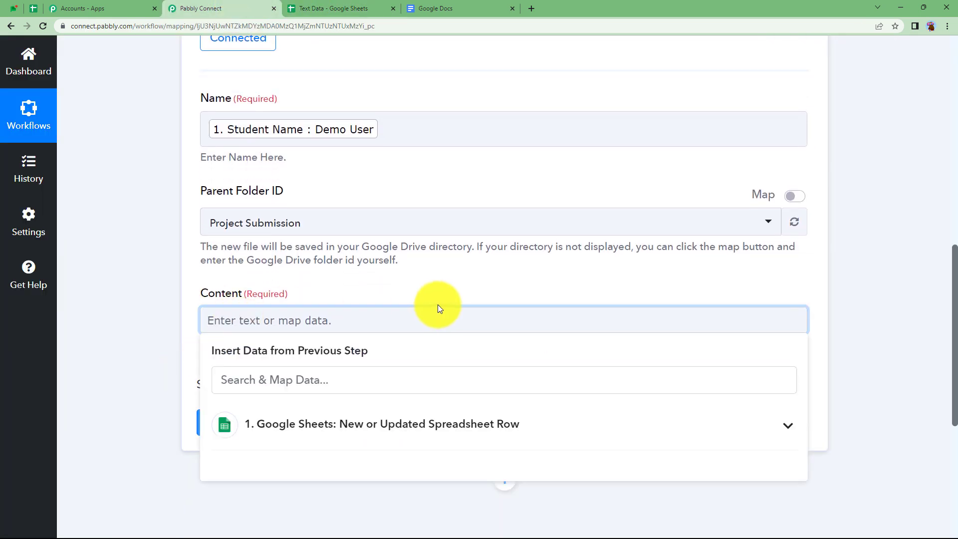
text(<)
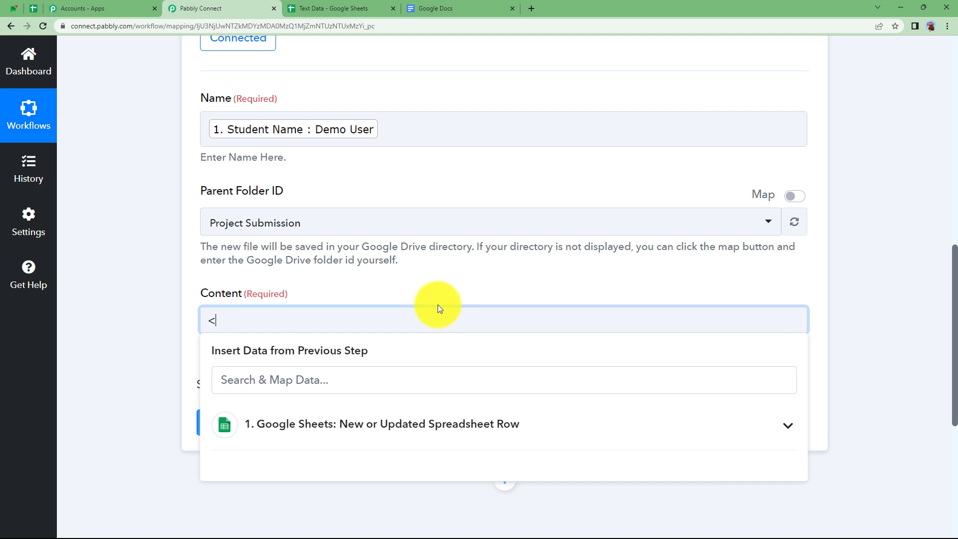
text(h1)
key(BackSpace)
key(BackSpace)
text(H1)
click(442, 422)
click(359, 494)
click(287, 321)
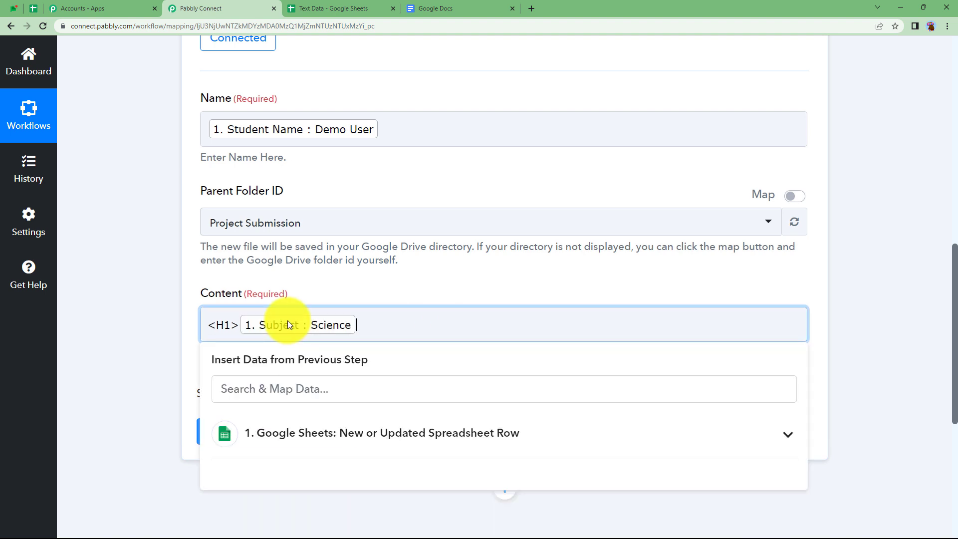
text(</H1> /n)
key(Return)
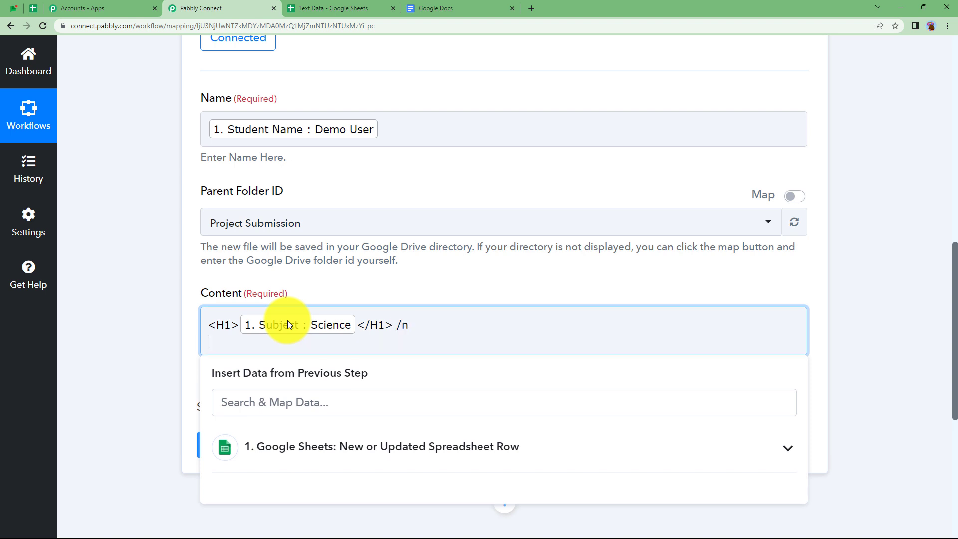
key(BackSpace)
key(BackSpace)
- Add a second Content line with the mapped Question 1 value enclosed in <H2> and </H2> tags
key(Return)
text(<H2>)
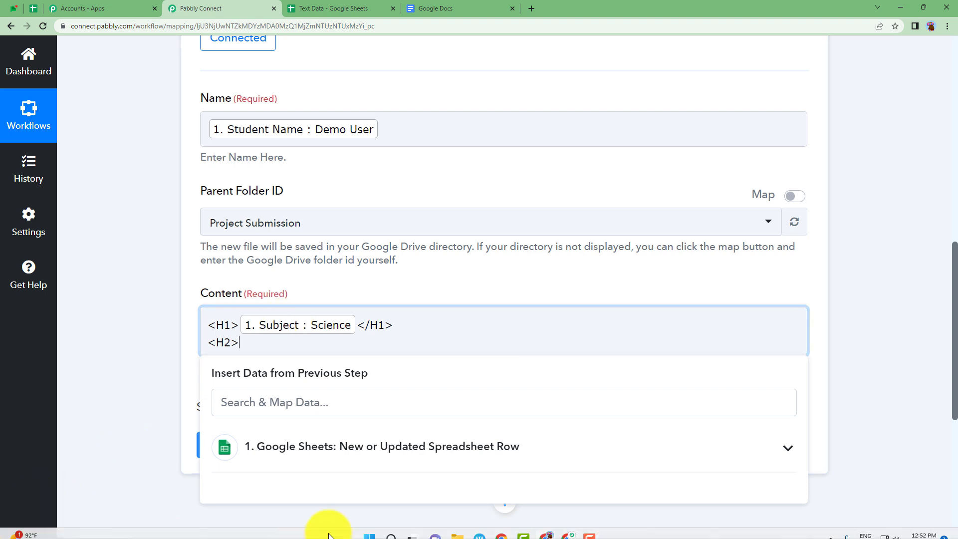
click(260, 448)
scroll(142, 418, down, 6)
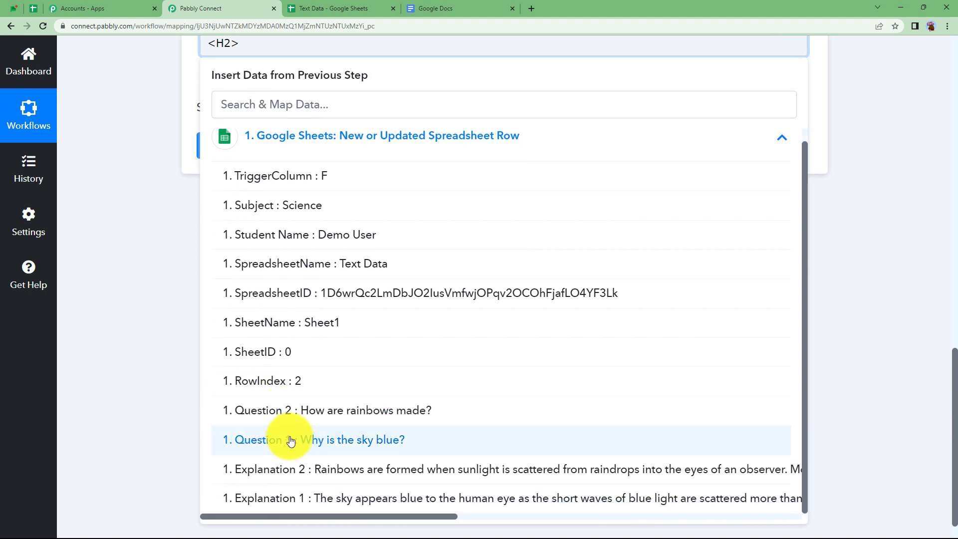
click(285, 444)
scroll(471, 177, up, 3)
click(470, 204)
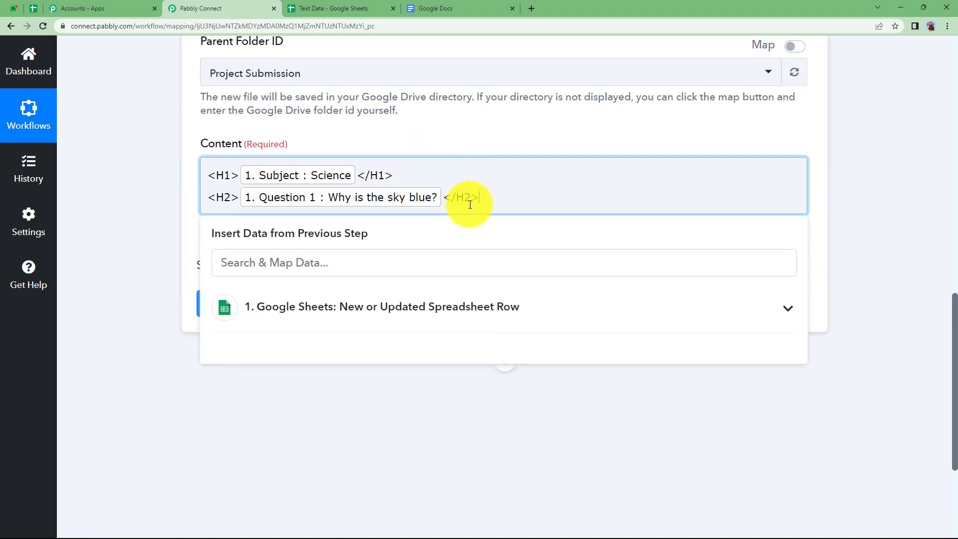
- Add a Content line with the mapped Explanation 1 value from Google Sheets enclosed in <H3> and </H3> tags
key(Return)
text(<H3)
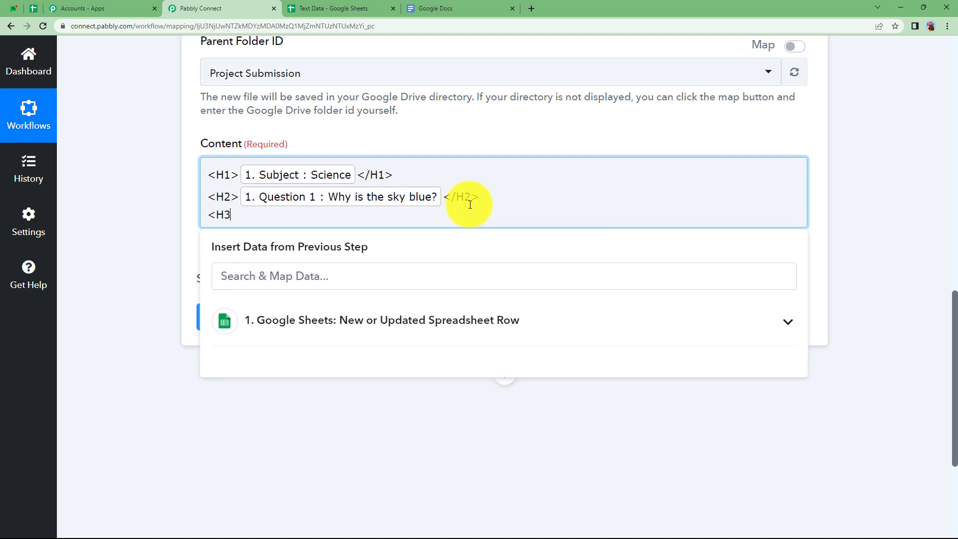
text(>)
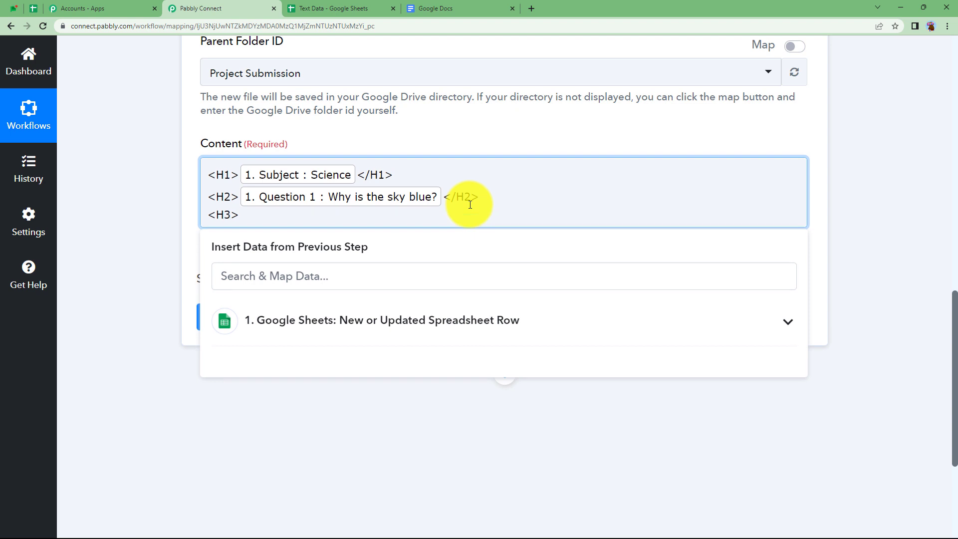
click(317, 322)
scroll(181, 426, down, 5)
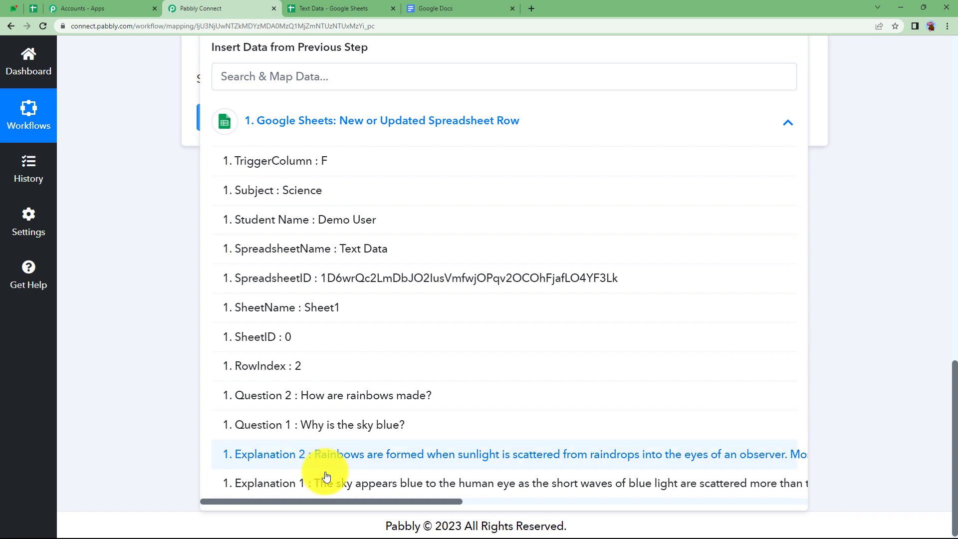
click(322, 483)
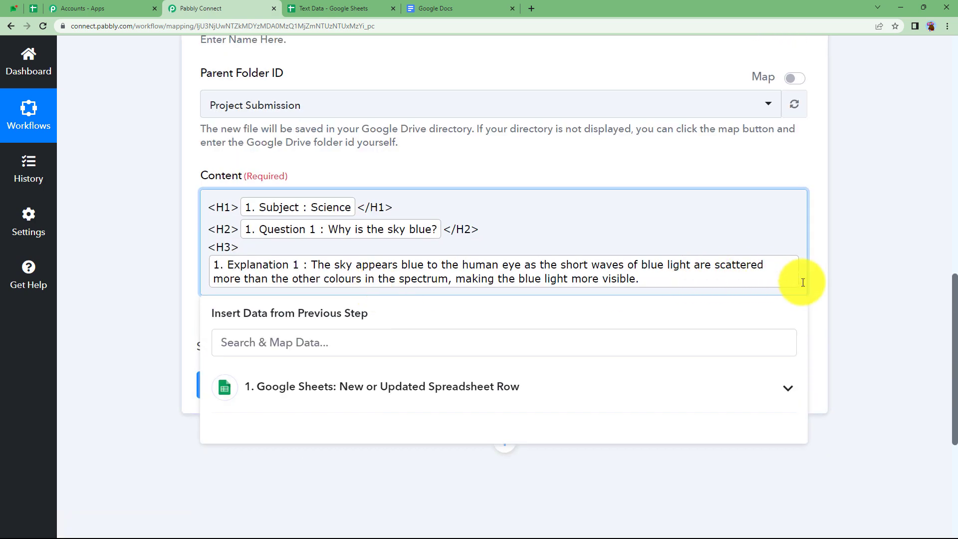
text(</H3>)
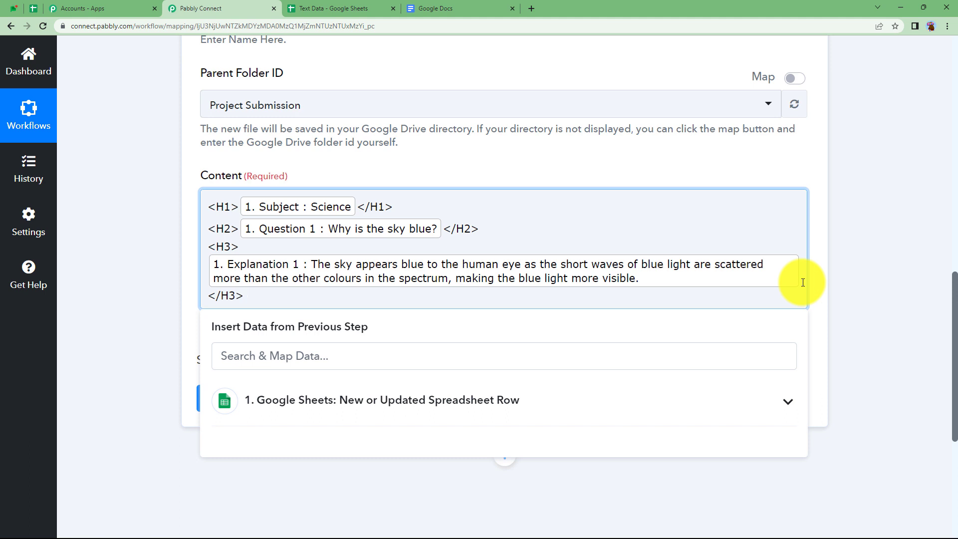
- Add another Content line with the mapped Question 2 value enclosed in <H2> and </H2> tags
key(Return)
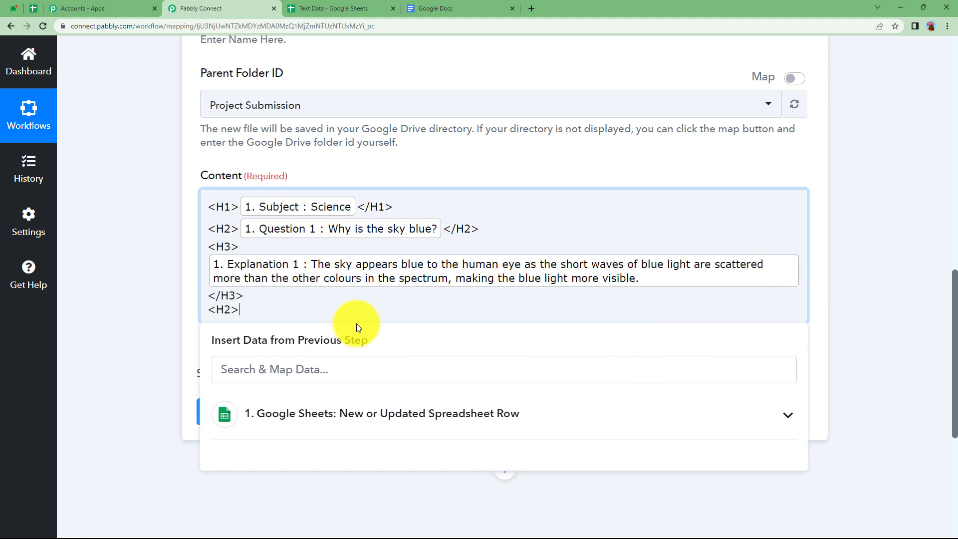
click(355, 434)
scroll(192, 428, down, 3)
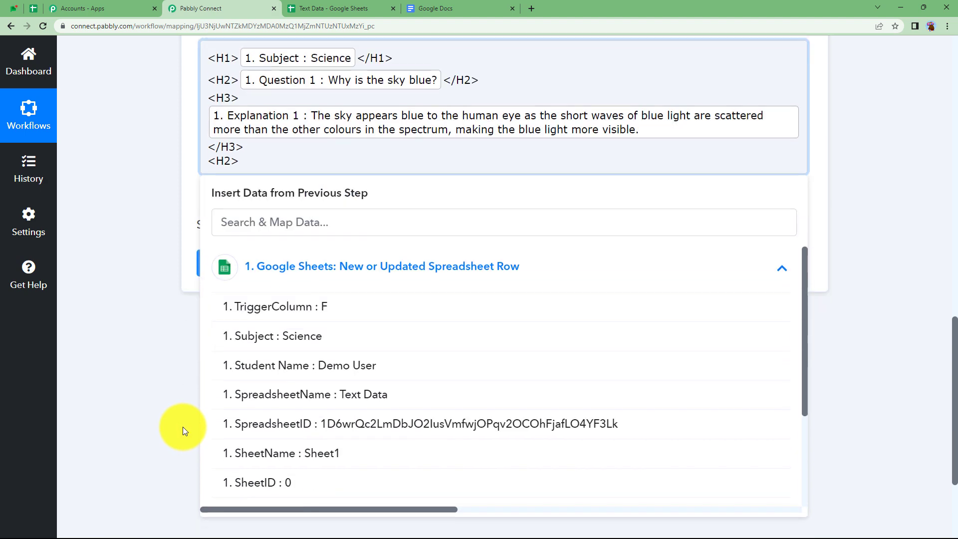
scroll(374, 487, down, 4)
click(361, 423)
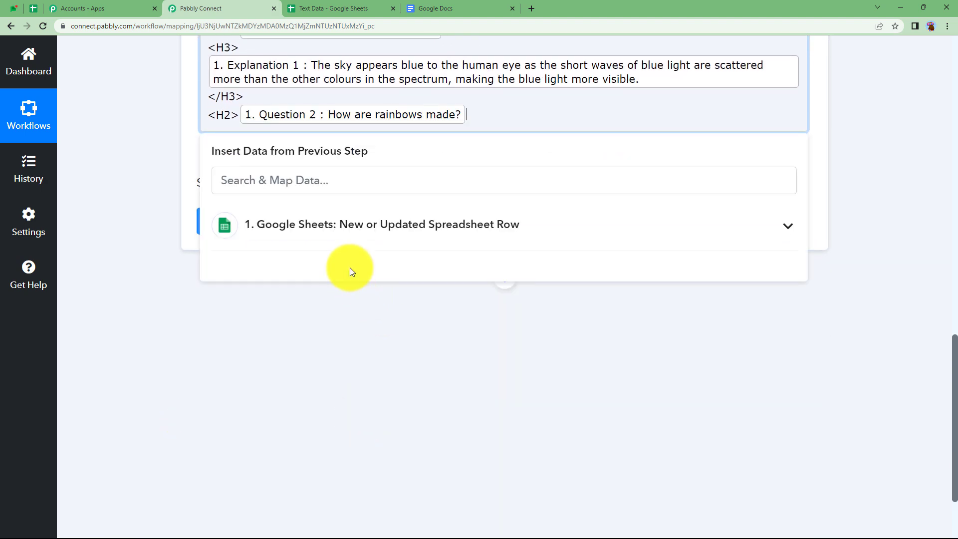
scroll(349, 267, up, 3)
text(<)
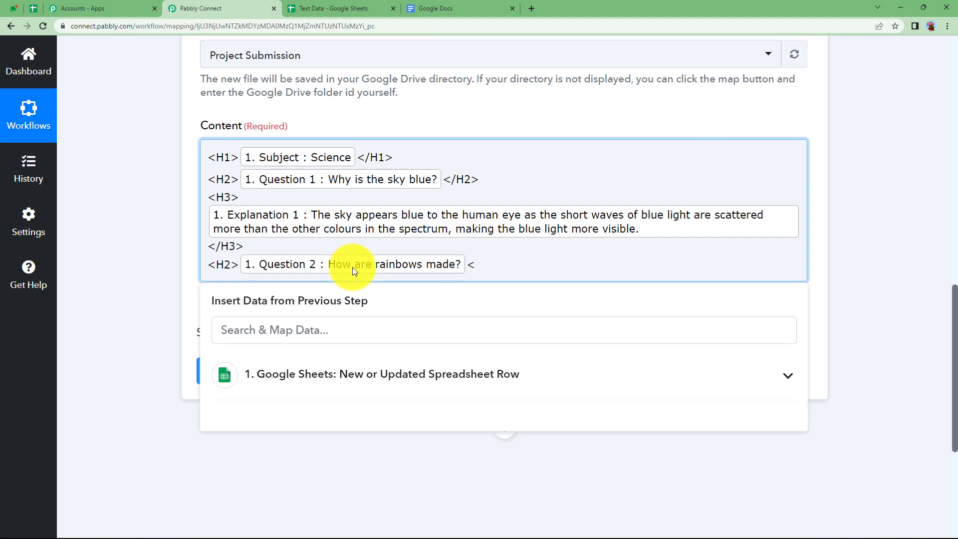
text(/H2>)
- Finish the Content with the mapped Explanation 2 value enclosed in <H3> and </H3> tags
key(Return)
text(<)
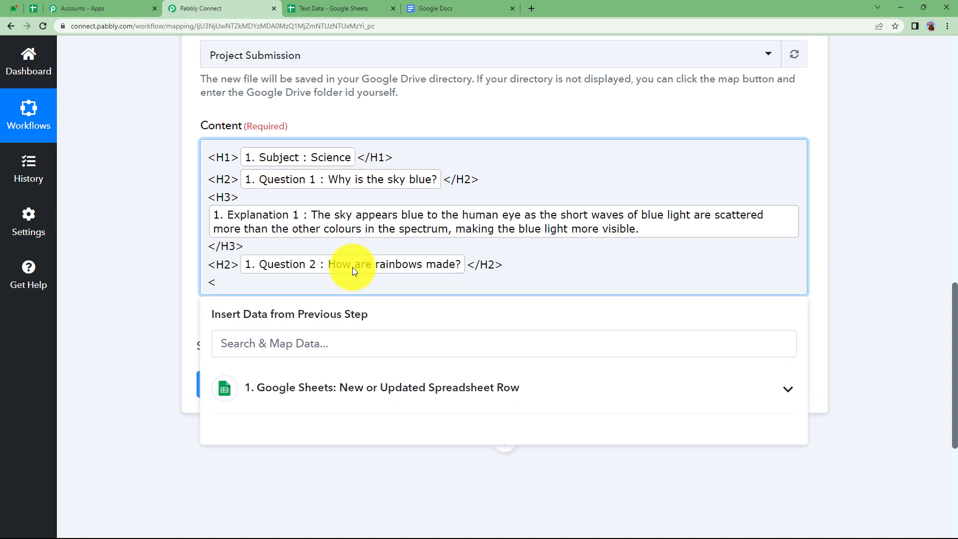
text(H3>)
click(375, 394)
scroll(151, 415, down, 5)
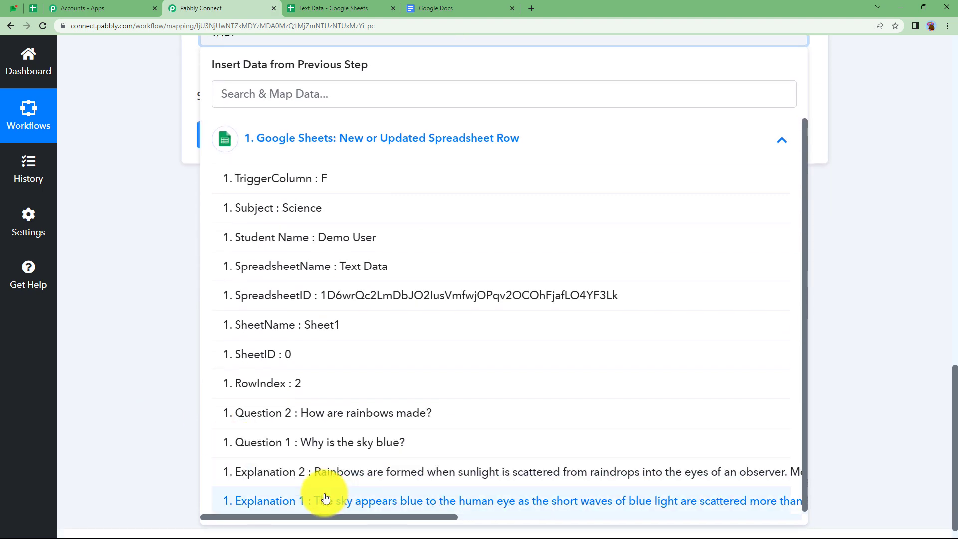
click(324, 479)
scroll(274, 367, up, 5)
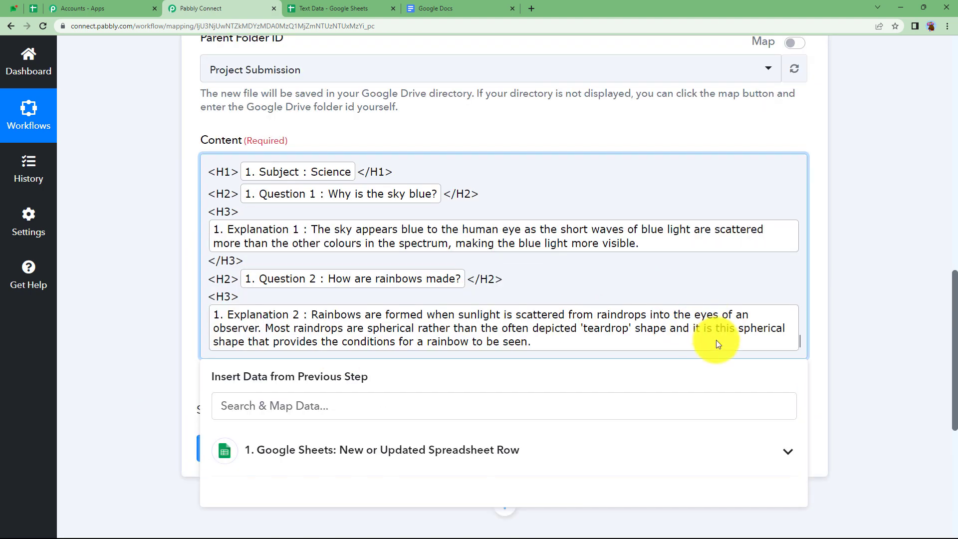
key(Return)
text(</H3>)
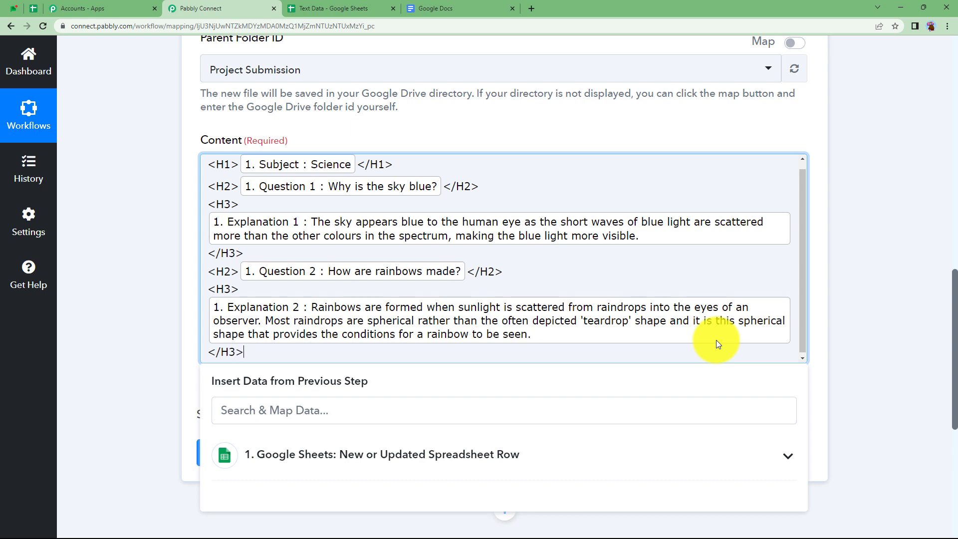
click(186, 286)
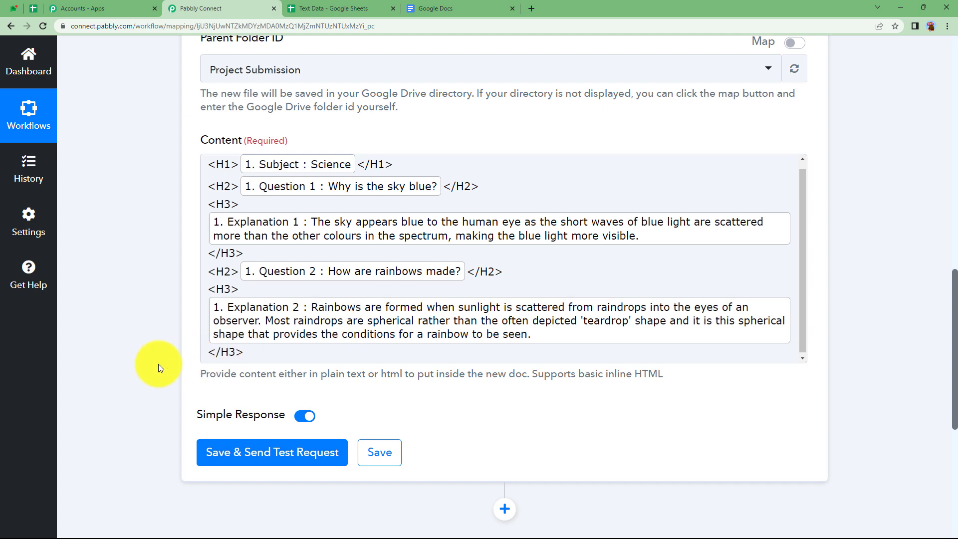
- Switch to Google Docs and look over the recent documents before testing the action
scroll(157, 364, up, 2)
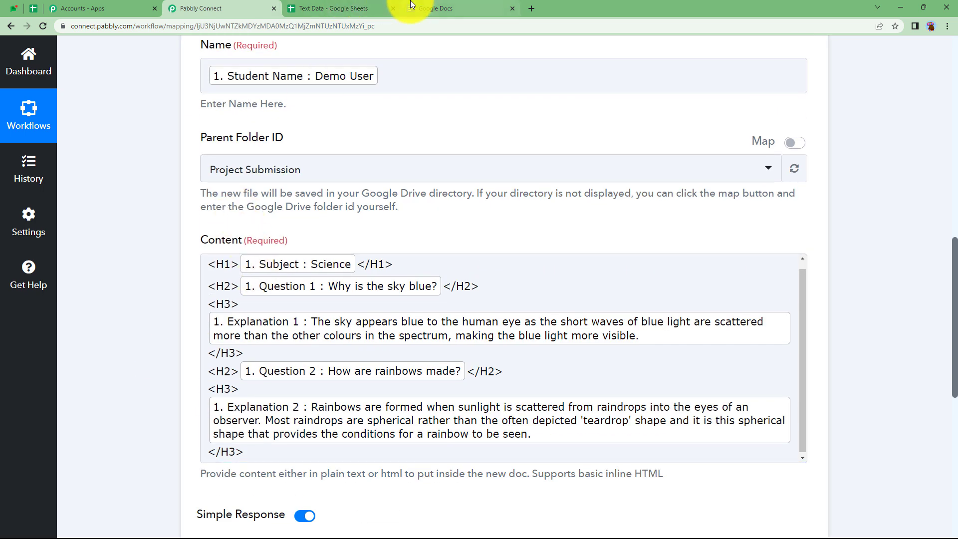
click(439, 9)
scroll(100, 319, down, 2)
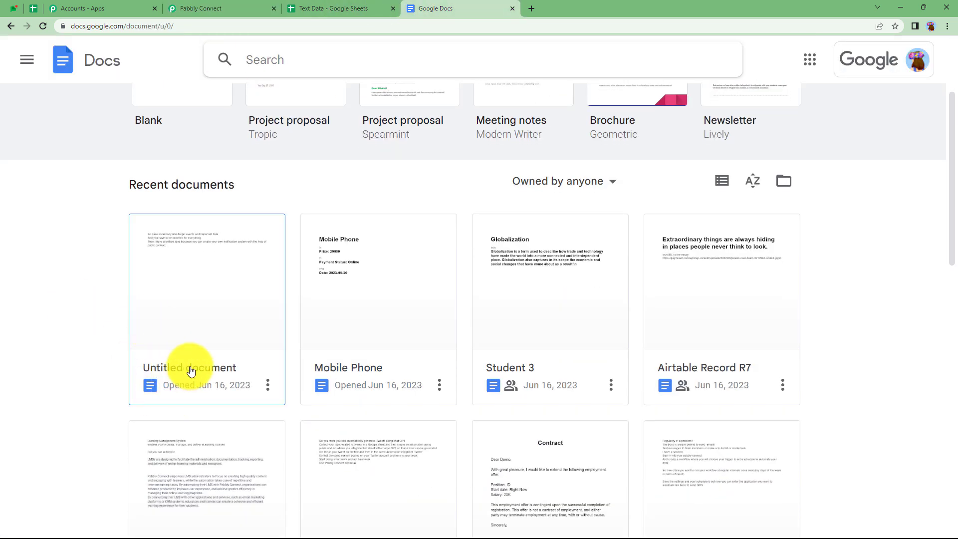
- Switch back to Pabbly Connect, save the Google Docs action and send a test request
click(222, 6)
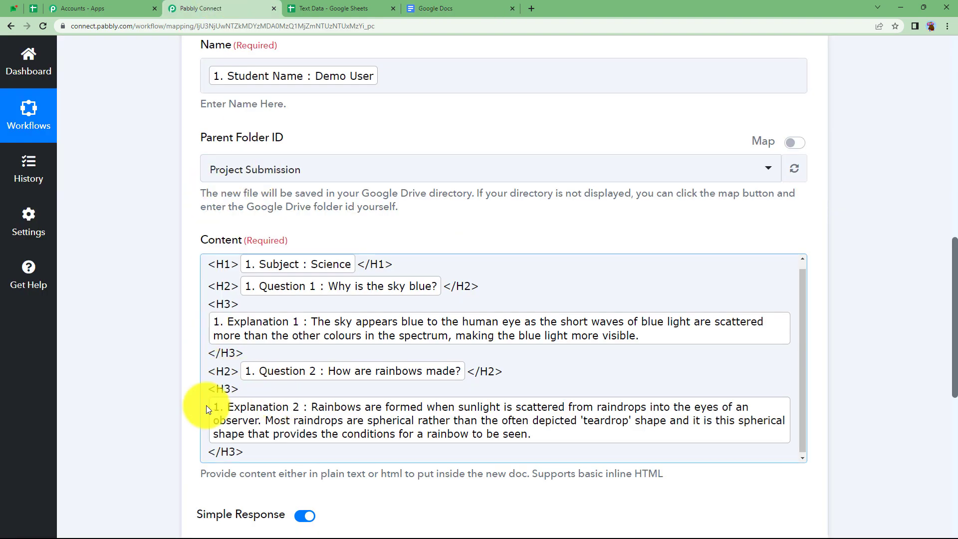
scroll(207, 405, down, 3)
click(244, 414)
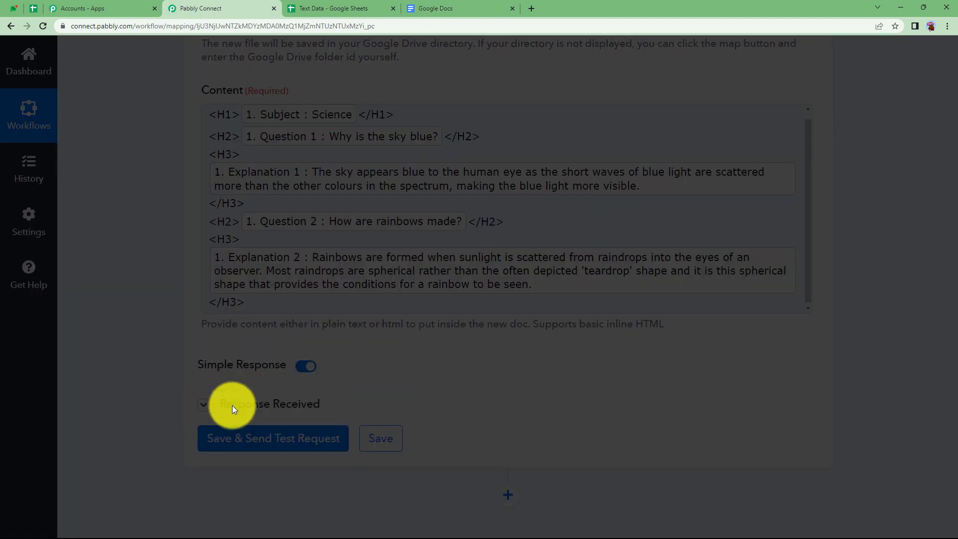
- Examine the action's test response and compare its document name with the Student Name in the Text Data spreadsheet
scroll(159, 406, down, 3)
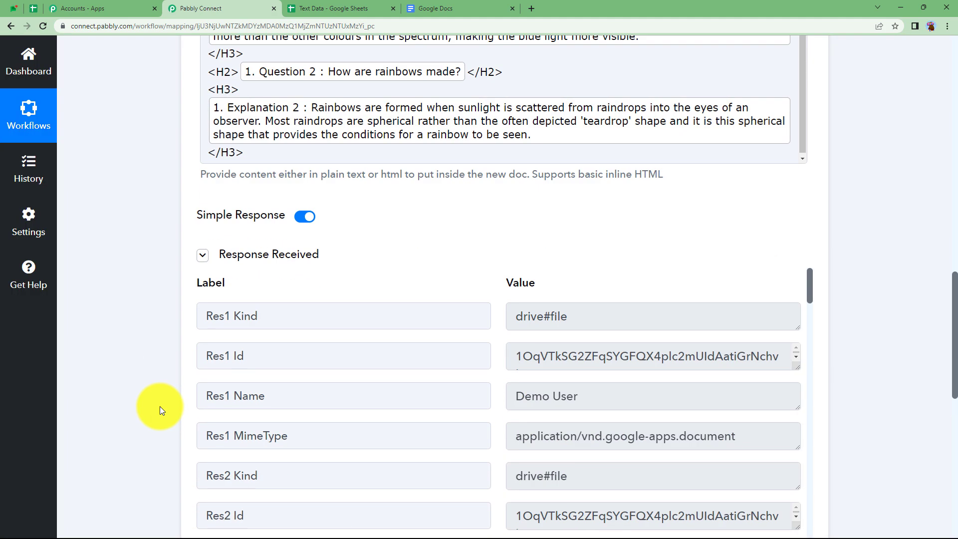
drag(596, 397, 488, 405)
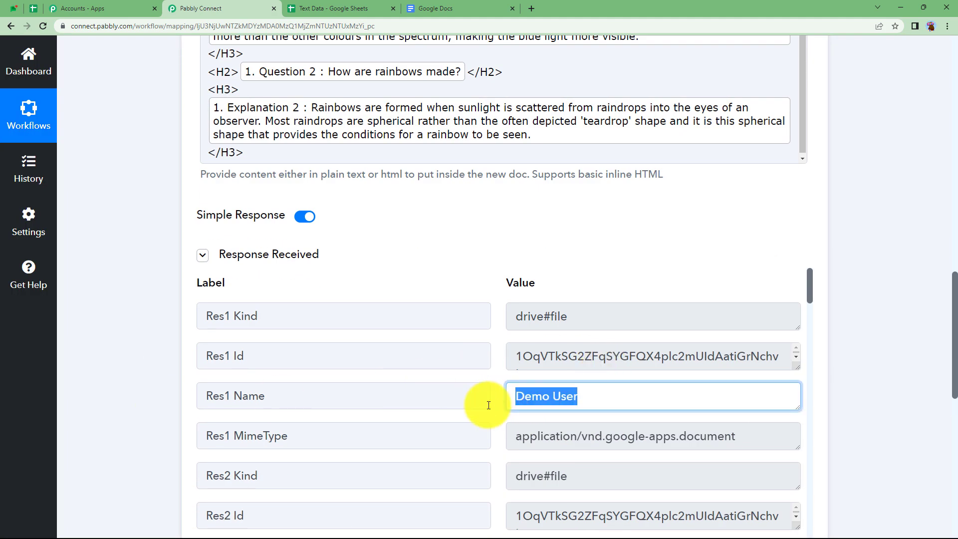
click(339, 8)
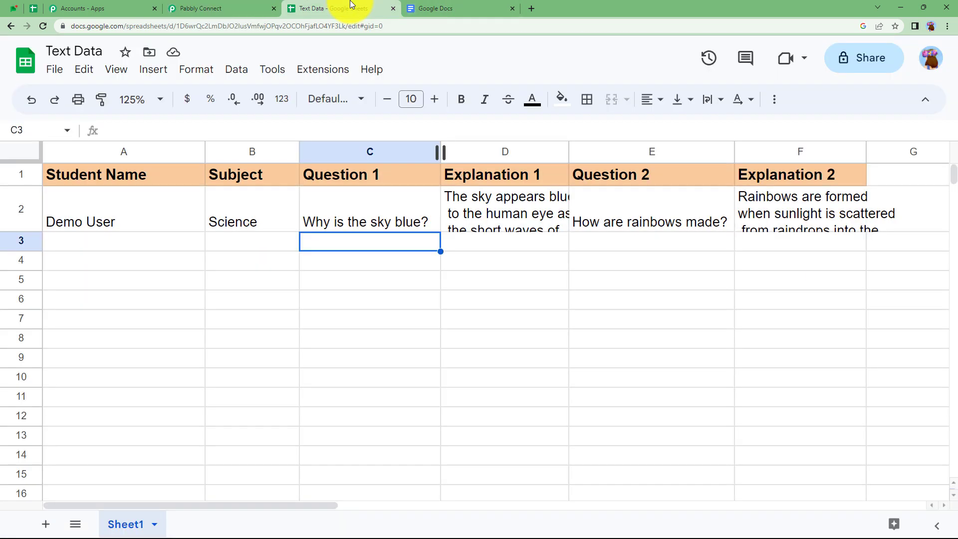
click(220, 8)
scroll(481, 428, down, 1)
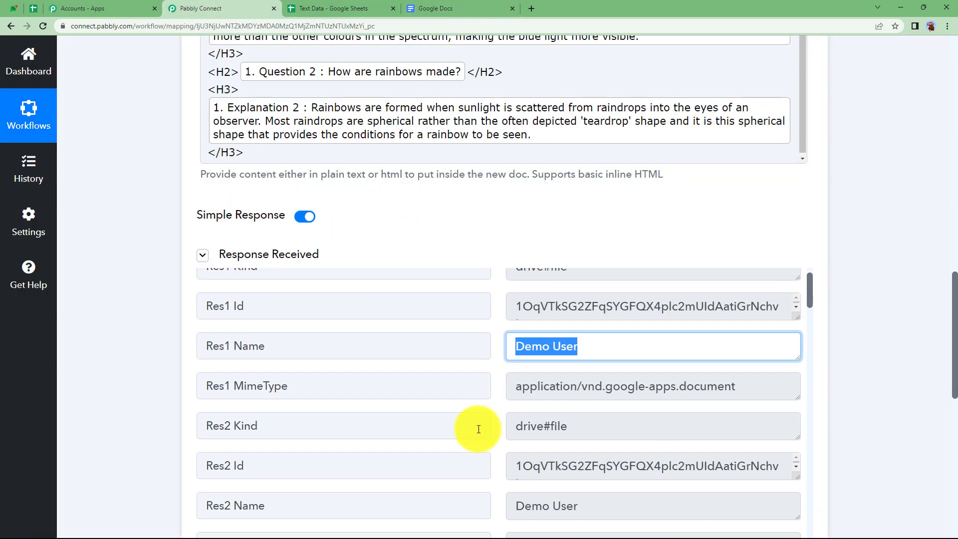
scroll(244, 442, down, 4)
scroll(245, 443, up, 5)
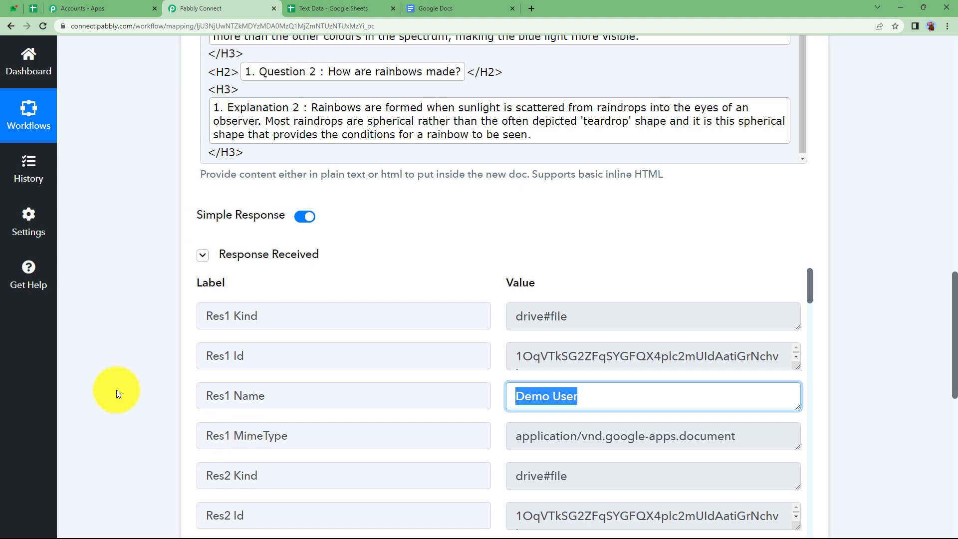
- Collapse the Google Docs: Create Document From Text action in the workflow
scroll(129, 395, up, 12)
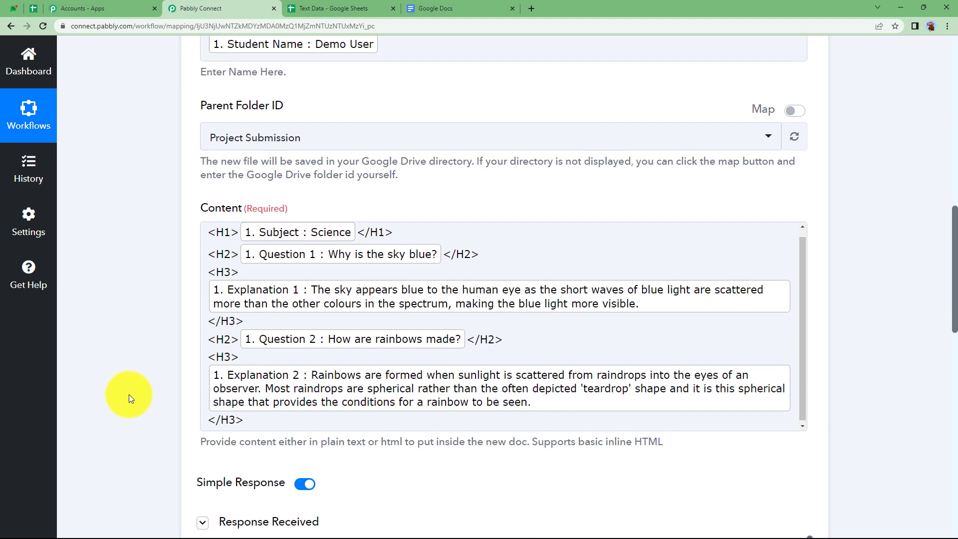
scroll(129, 394, up, 4)
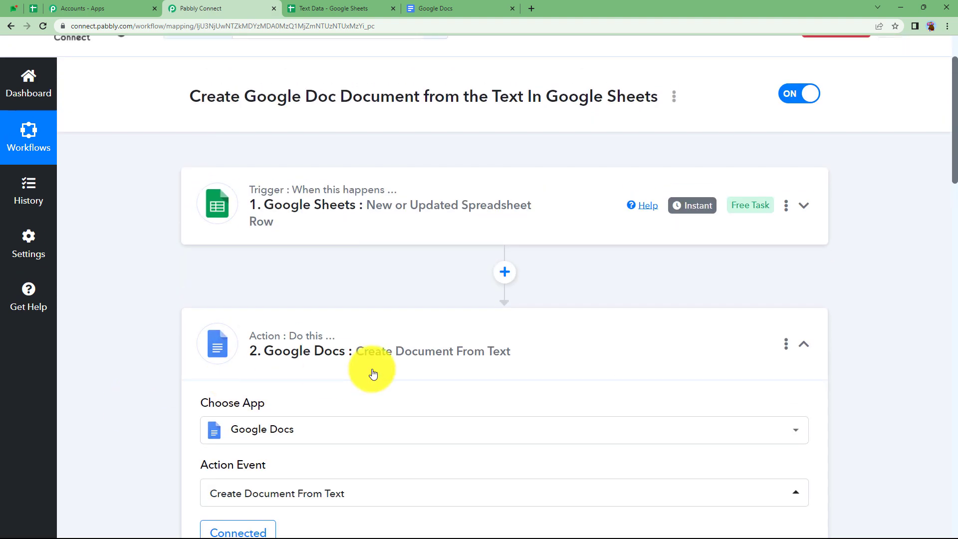
click(359, 375)
scroll(187, 420, up, 2)
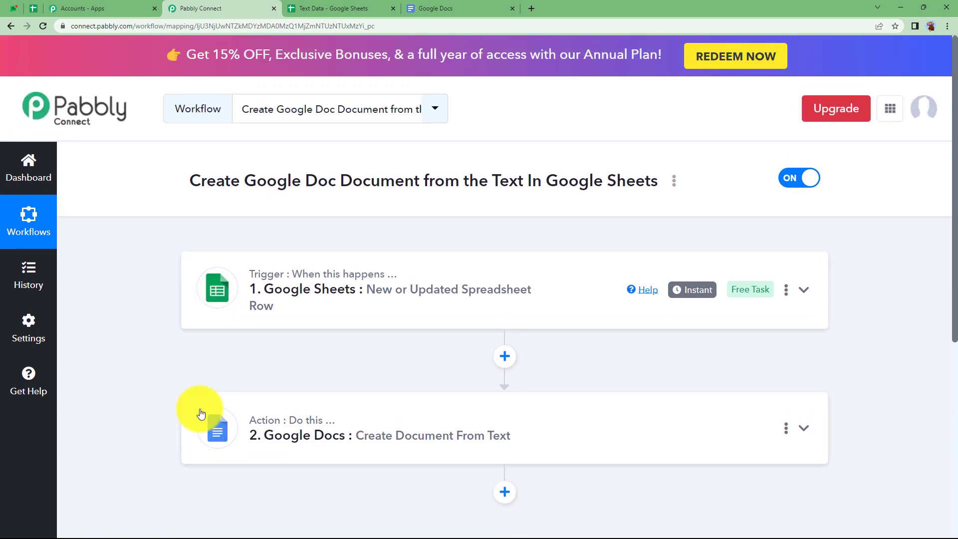
- Open the newly generated document in Google Docs and examine its subject heading, question headings and explanation text
click(420, 8)
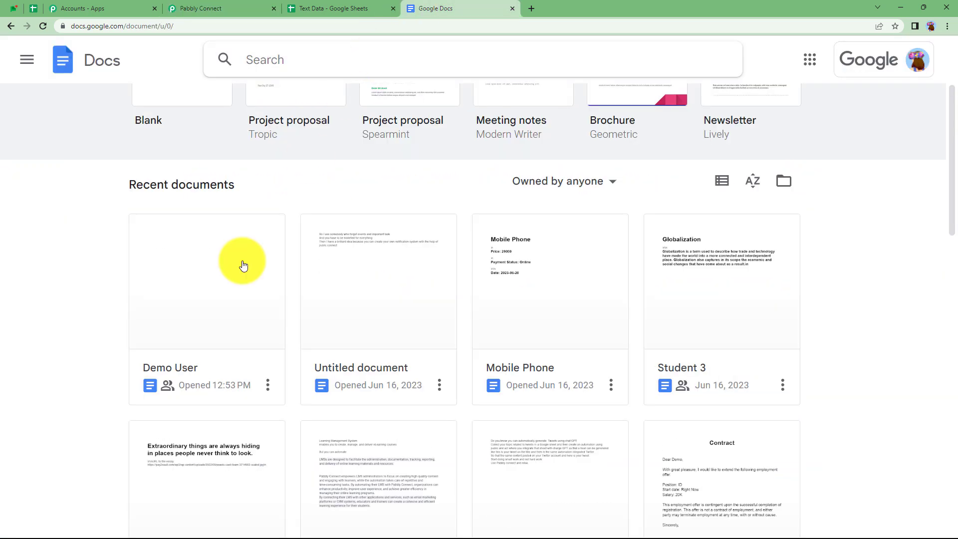
click(175, 375)
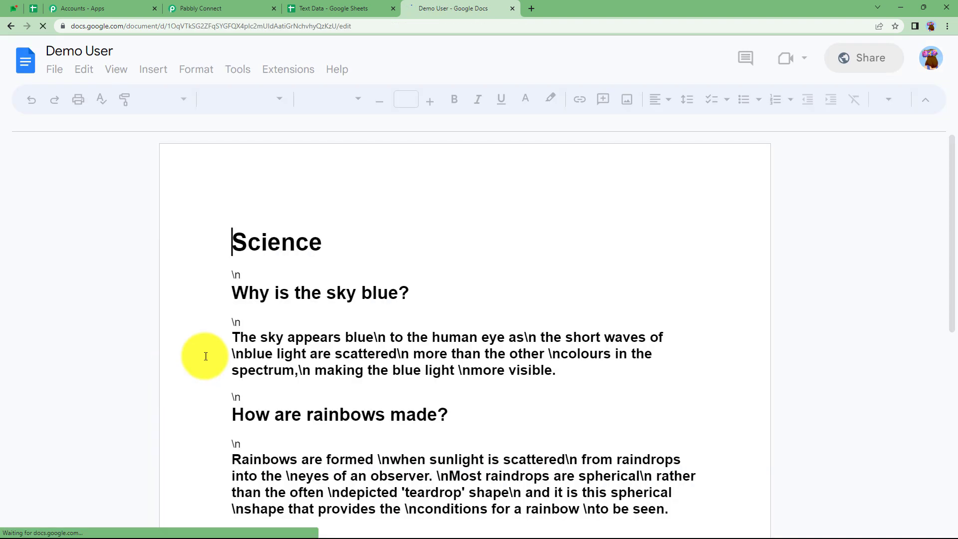
drag(232, 243, 439, 247)
click(237, 290)
drag(236, 290, 612, 342)
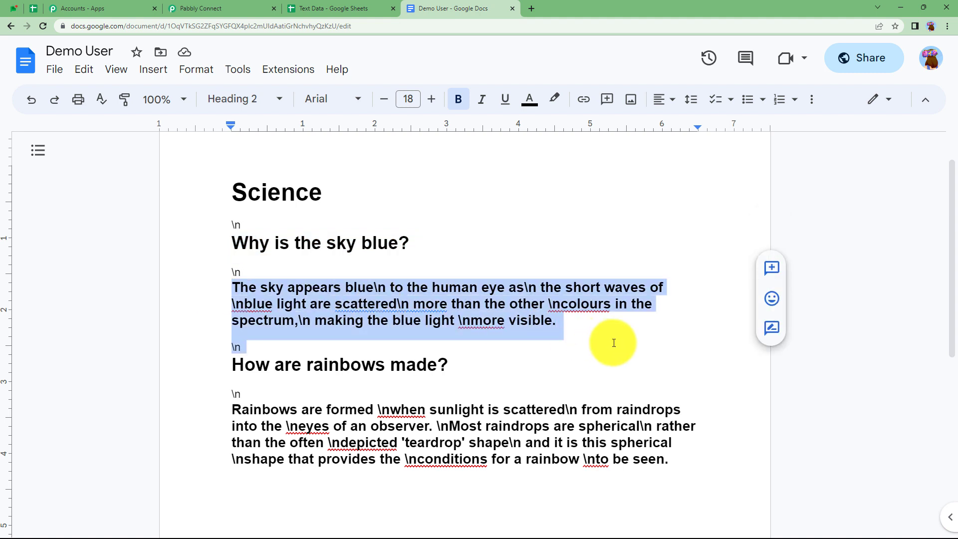
click(188, 388)
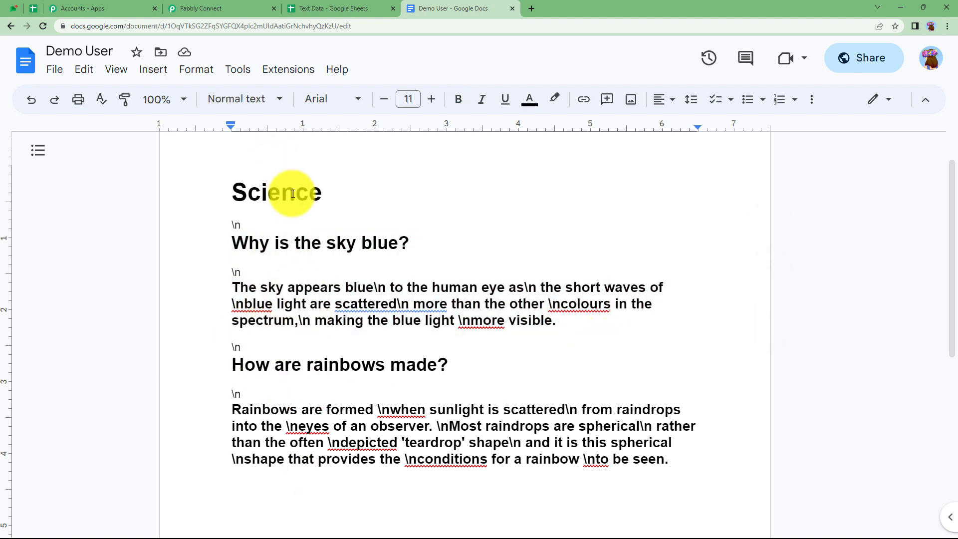
- Review the workflow's Google Docs action settings alongside the generated document and the source row in the Text Data spreadsheet
click(235, 9)
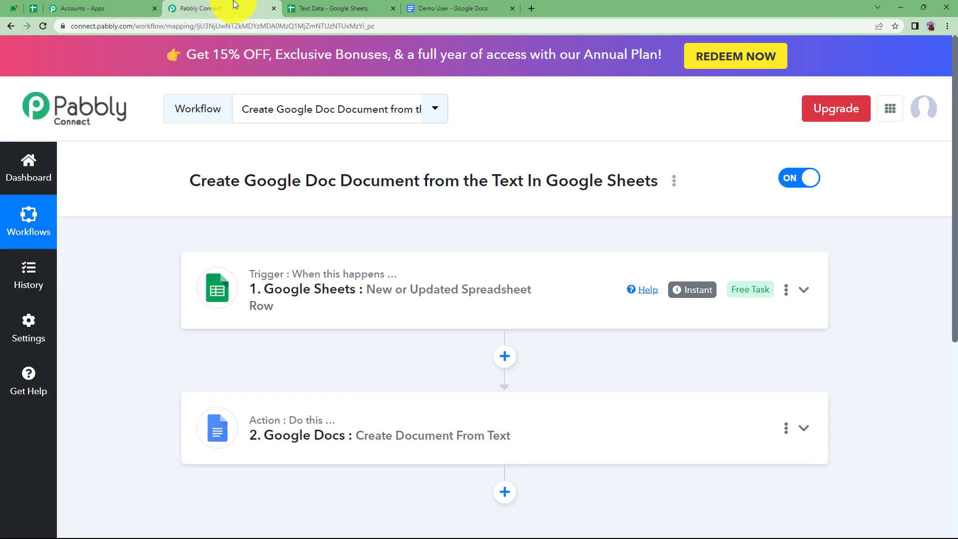
click(472, 9)
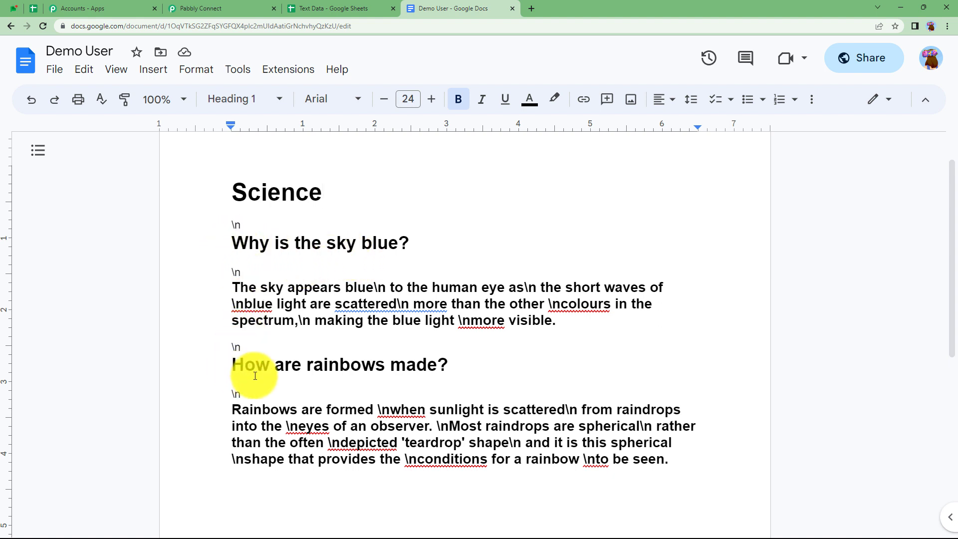
click(265, 9)
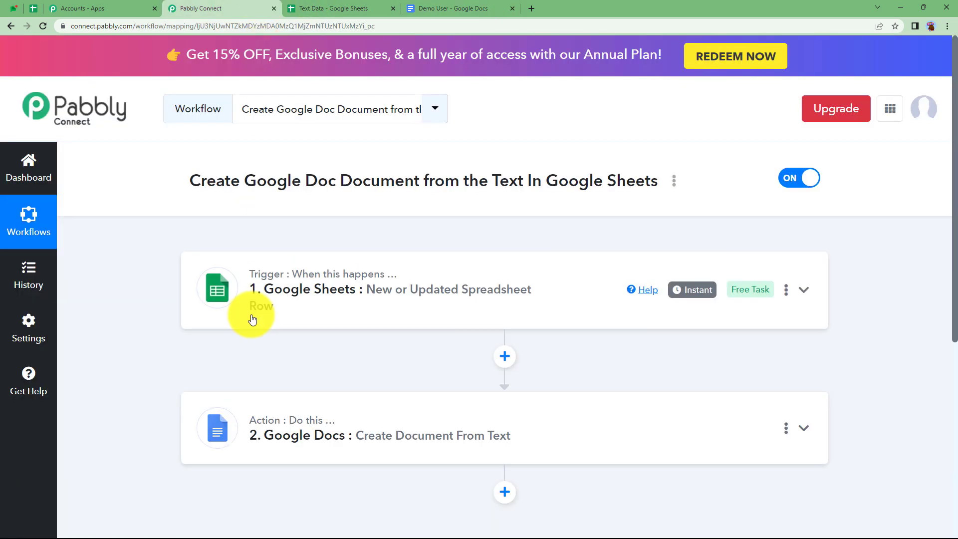
click(220, 430)
scroll(140, 445, down, 12)
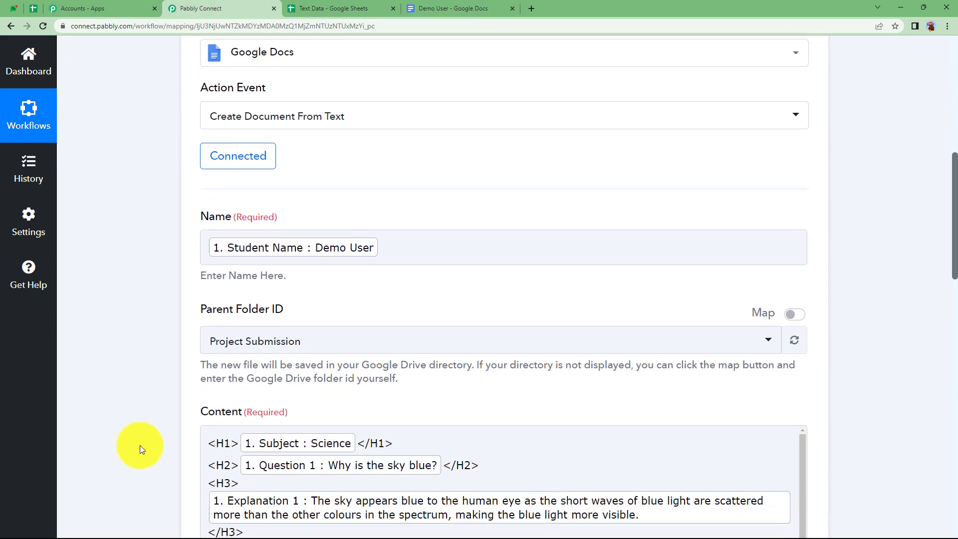
scroll(139, 373, up, 7)
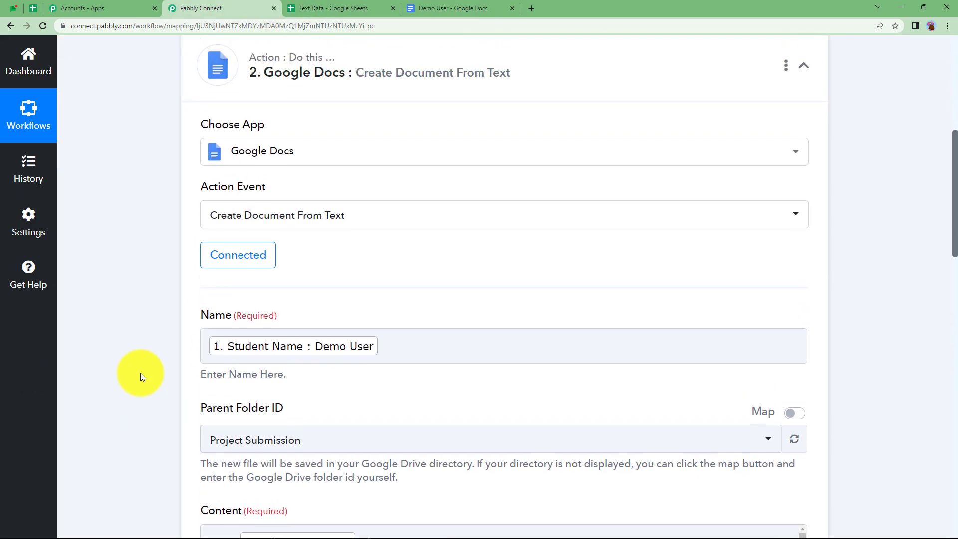
click(327, 212)
scroll(170, 293, up, 3)
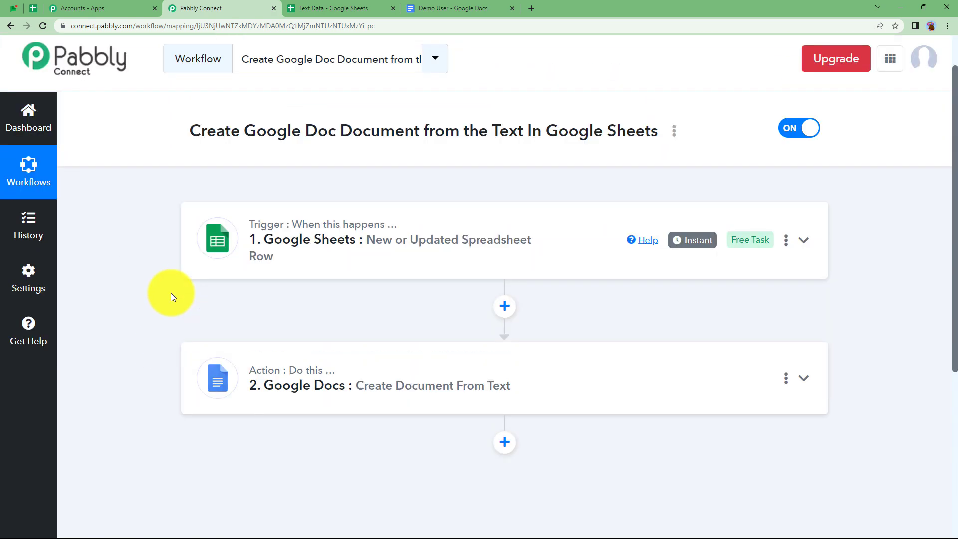
click(319, 9)
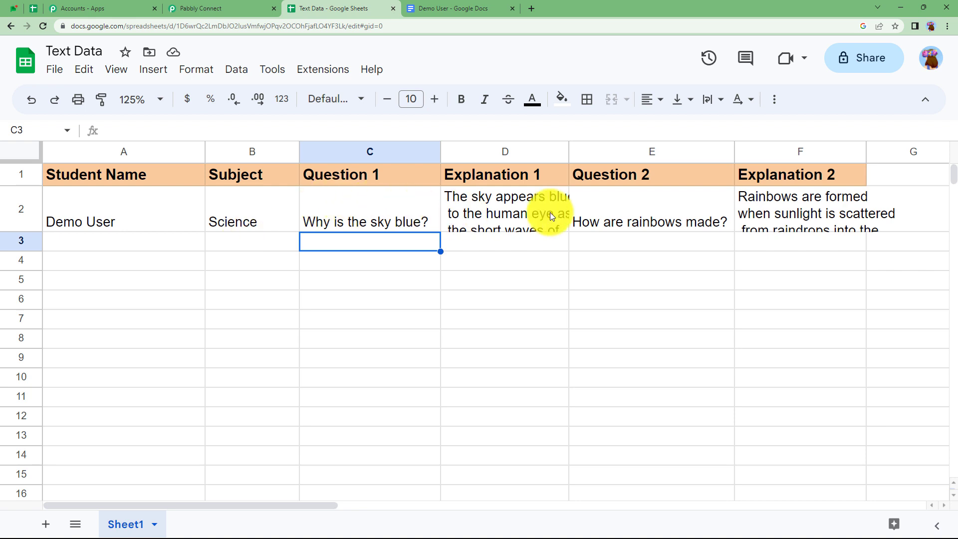
click(193, 5)
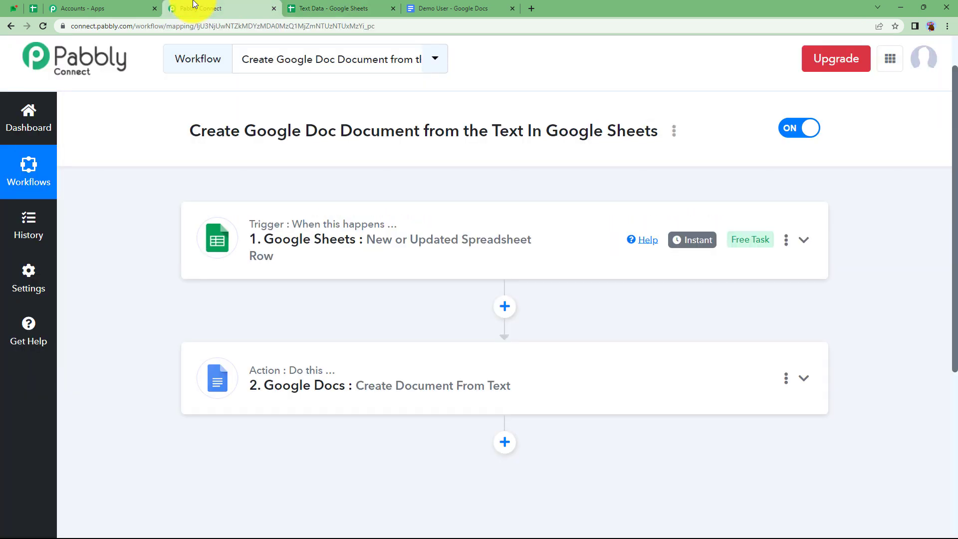